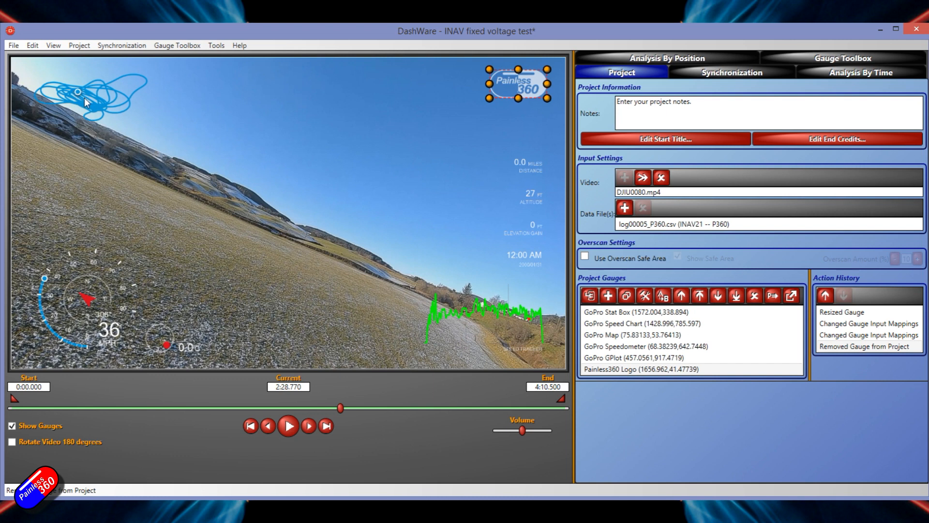
- Enlarge the GoPro Map gauge and place it in the upper-left corner of the video frame
drag(98, 119, 324, 147)
drag(377, 195, 412, 226)
drag(355, 138, 118, 102)
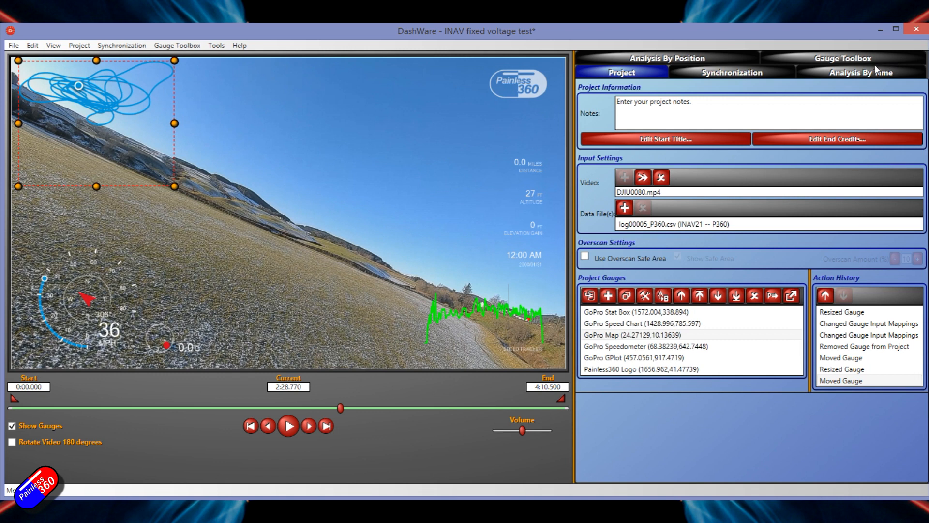
- Try the Air Speed KPH gauge in the middle of the video at about 3:30, and remove it from the project
click(860, 60)
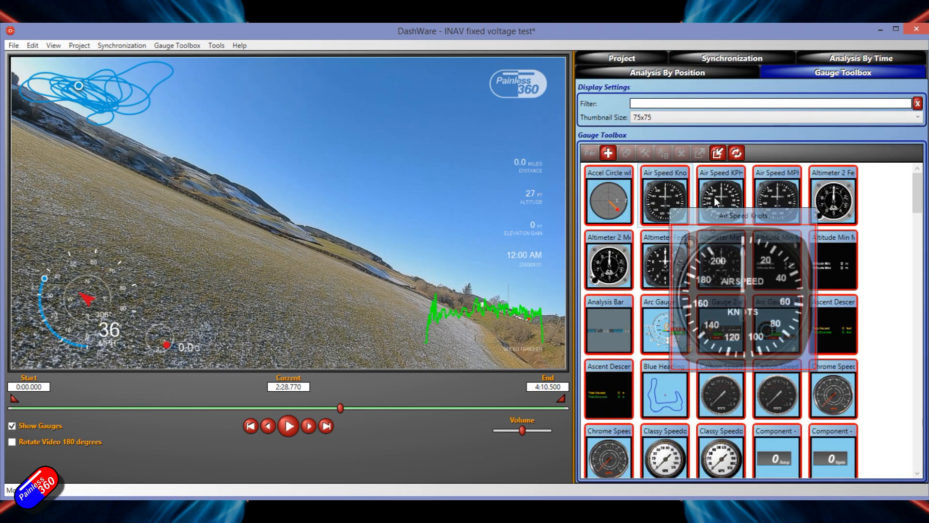
drag(719, 201, 324, 246)
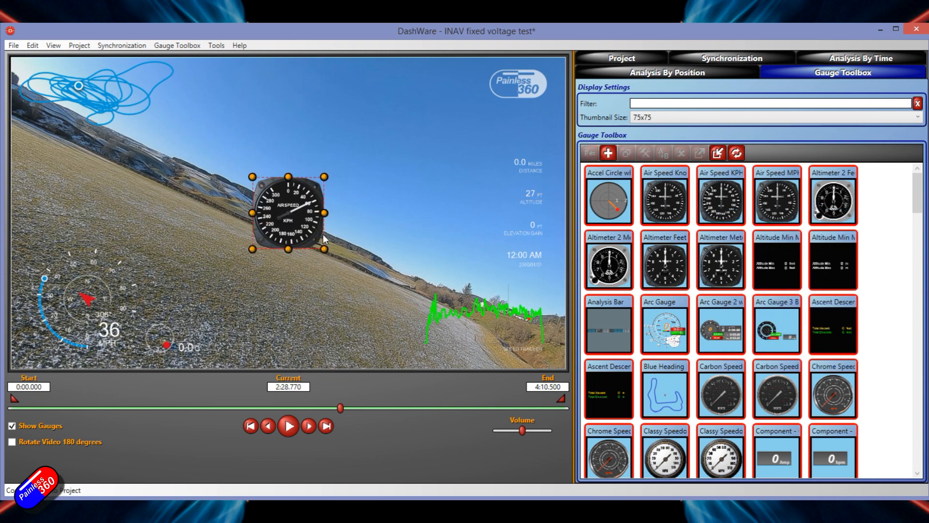
drag(341, 408, 478, 416)
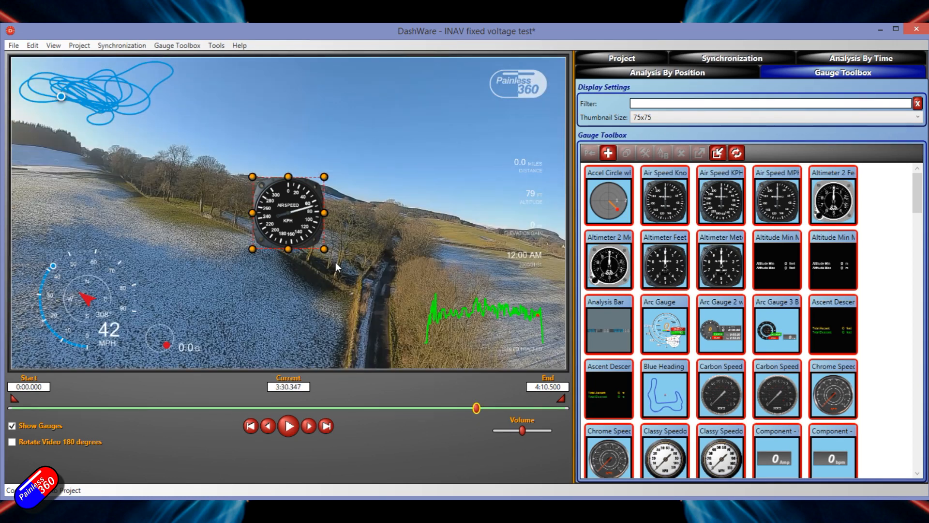
key(Delete)
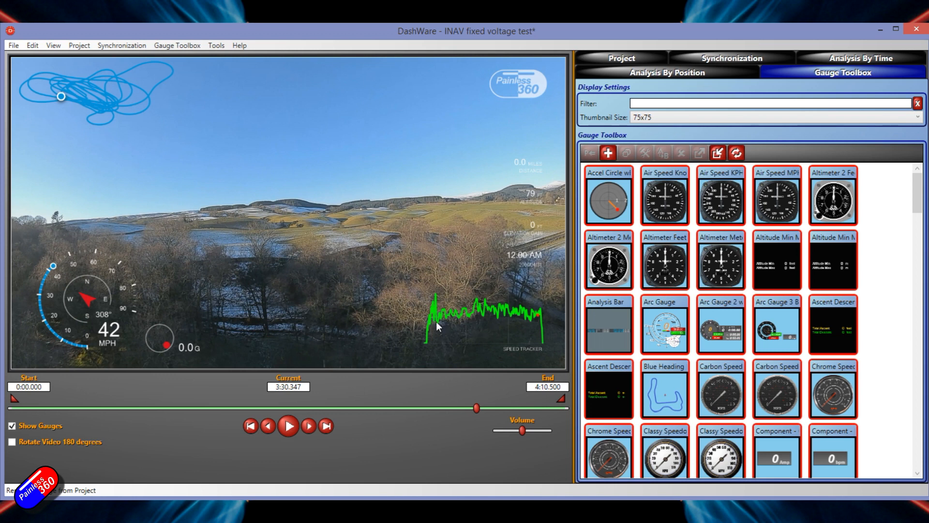
- With the video at about 2:00, map the GoPro Speed Chart gauge's speed input to the inav_altitude_f data value
click(635, 59)
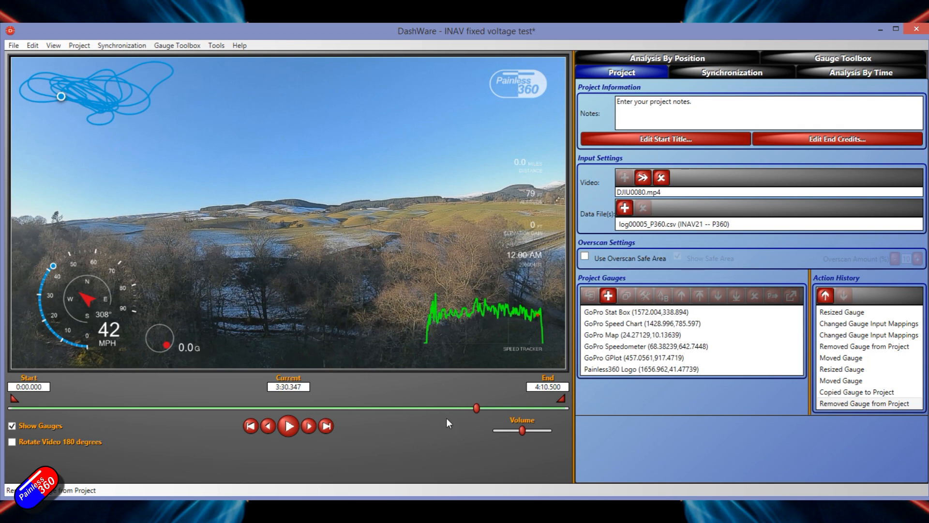
drag(425, 413, 277, 408)
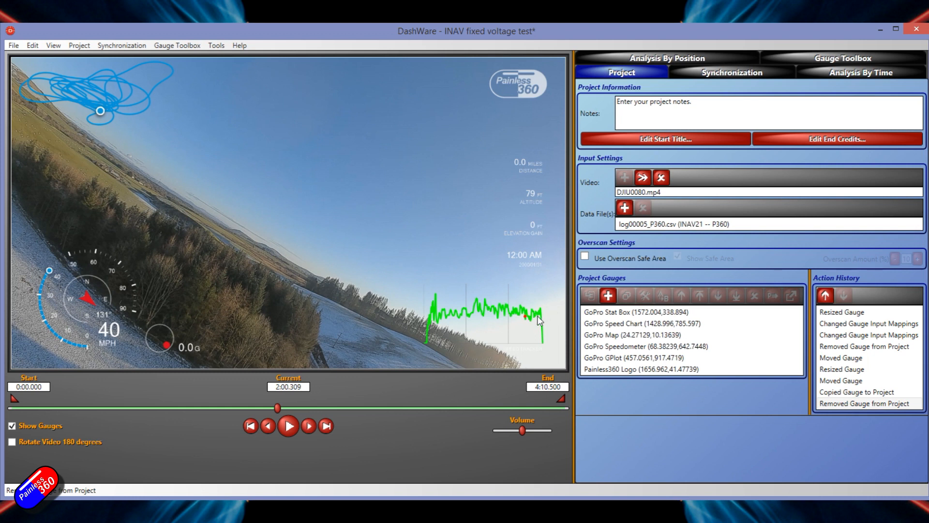
click(490, 318)
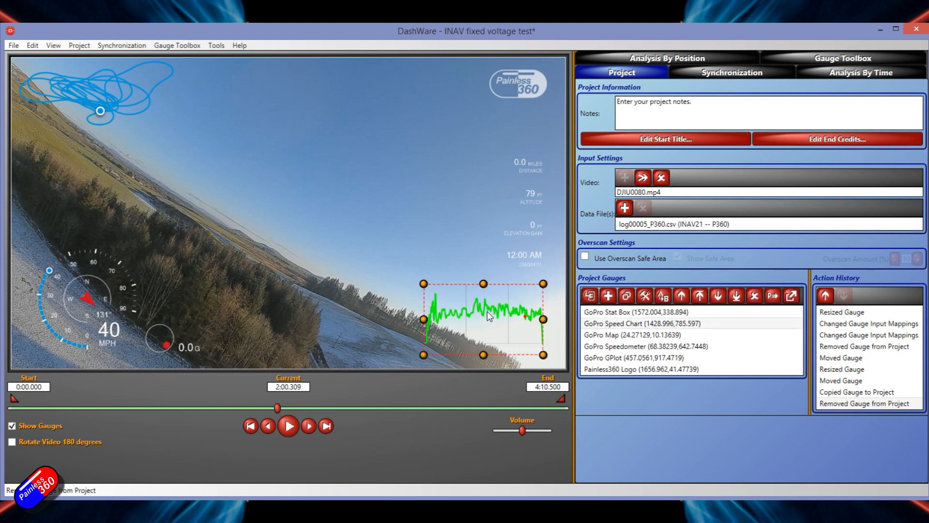
double_click(620, 325)
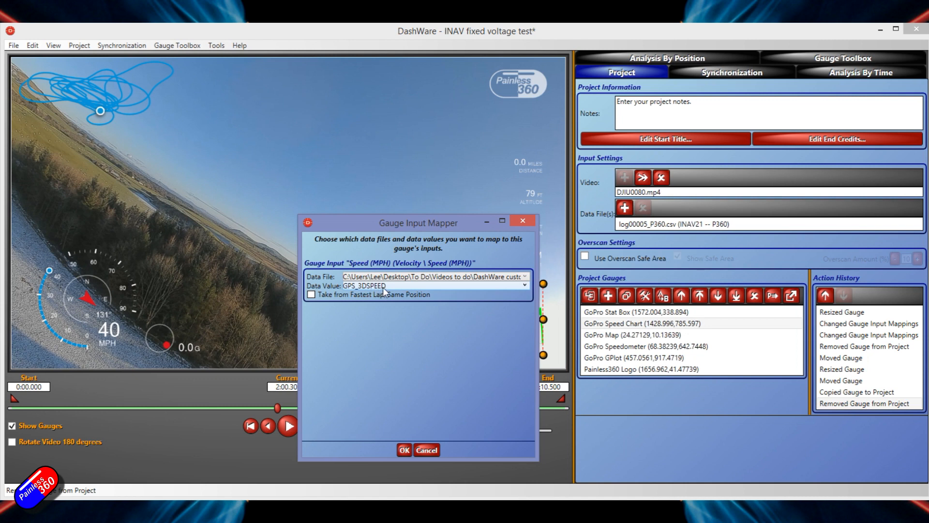
click(525, 286)
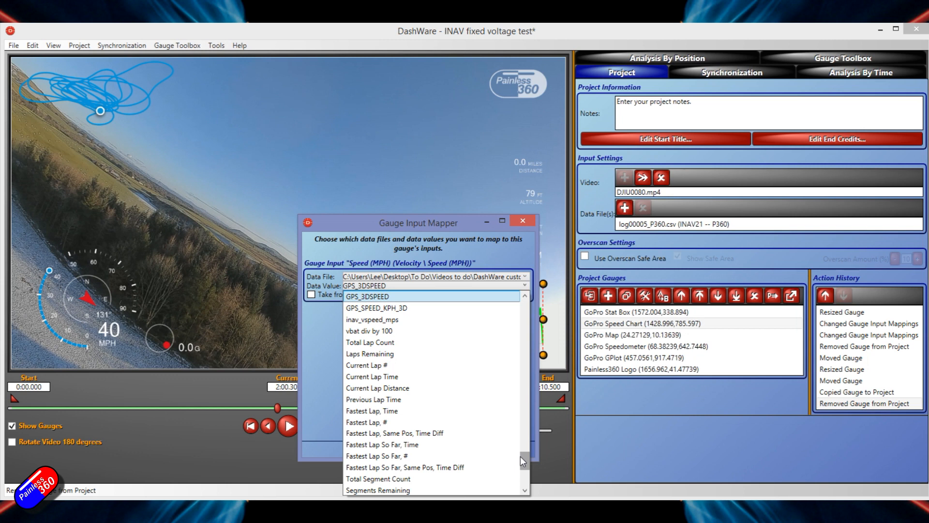
scroll(523, 459, up, 3)
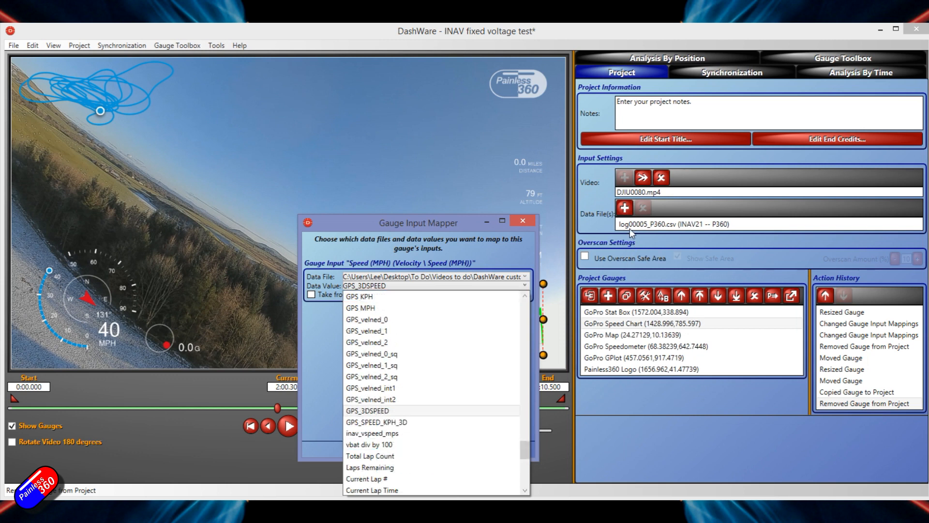
mouse_move(527, 453)
mouse_down()
mouse_move(527, 472)
mouse_move(522, 387)
mouse_move(528, 435)
mouse_up()
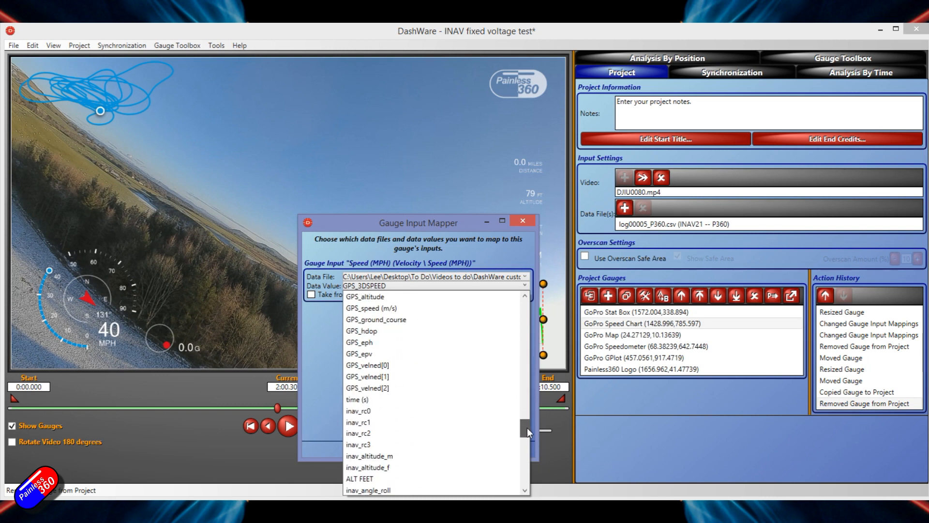
click(400, 468)
click(404, 450)
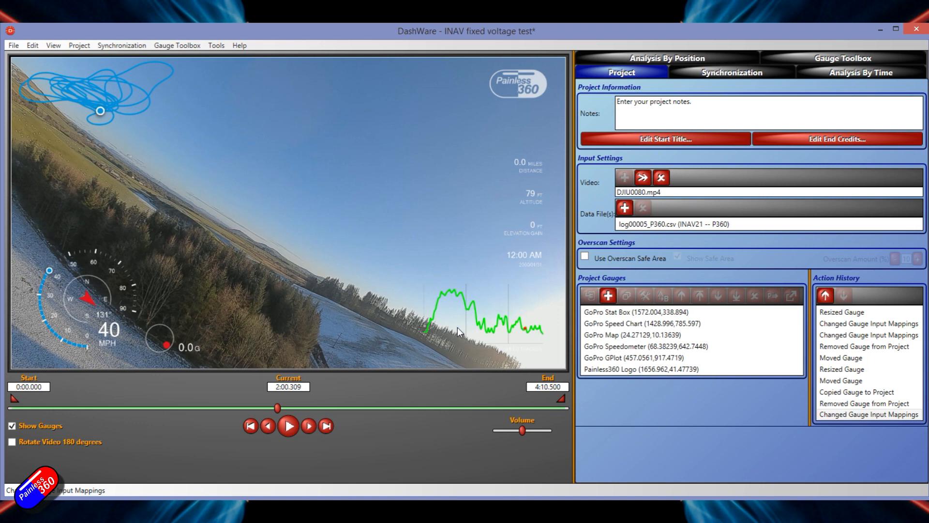
- Change the input mapping for the GoPro Stat Box's distance, and move the GoPro Speed Chart to about (1451, 803)
click(524, 219)
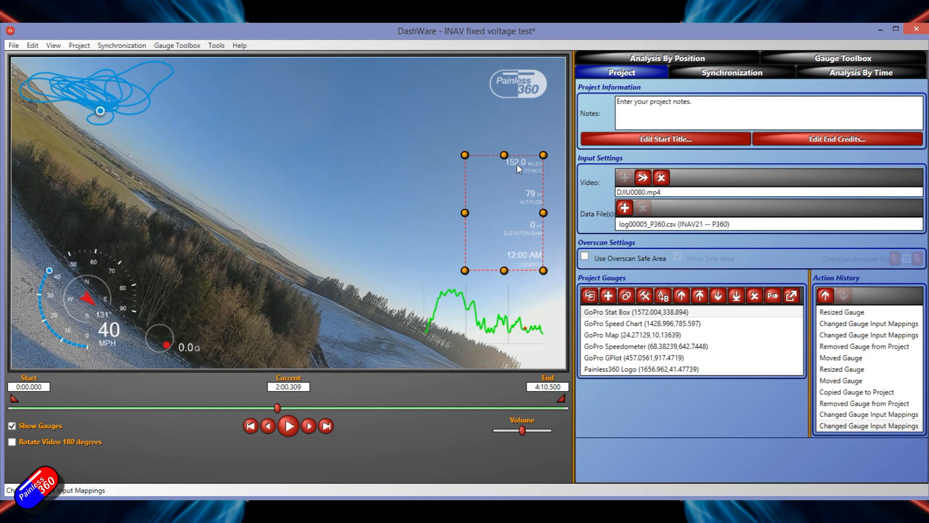
click(519, 331)
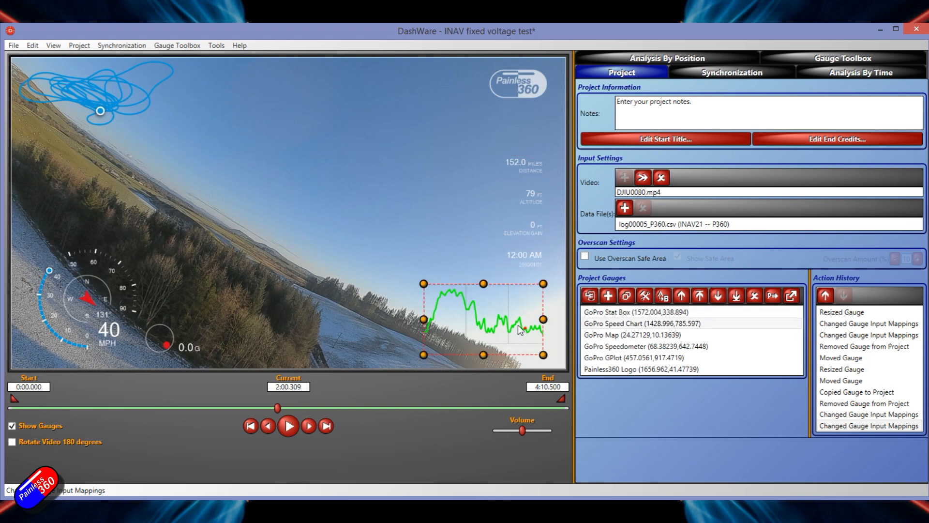
drag(519, 330, 500, 338)
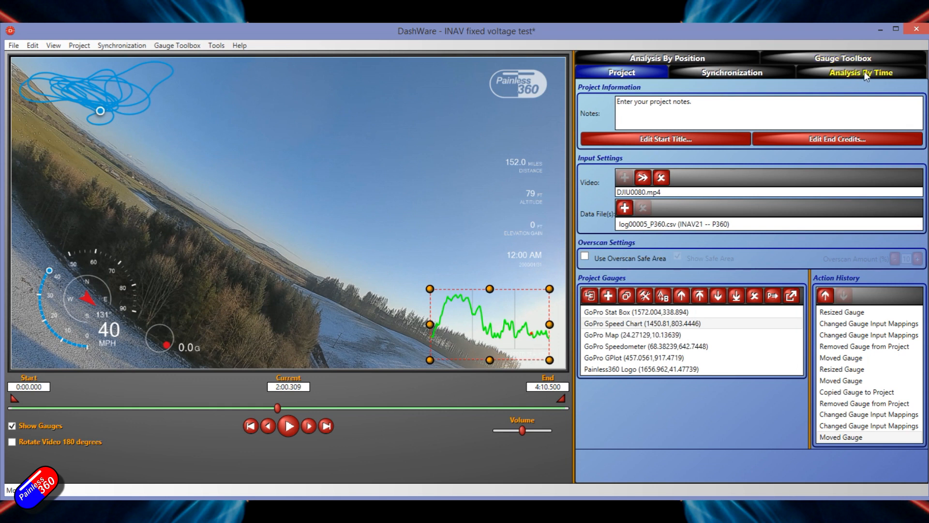
- Widen the gauge toolbox area and open the Accel Circle wBackground gauge in the Gauge Designer
click(855, 58)
mouse_move(724, 205)
drag(572, 208, 420, 209)
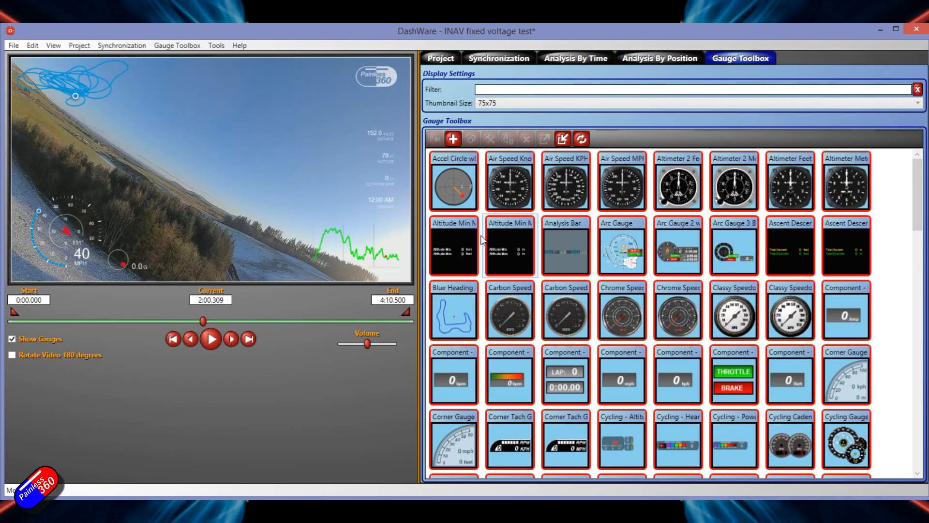
mouse_move(454, 179)
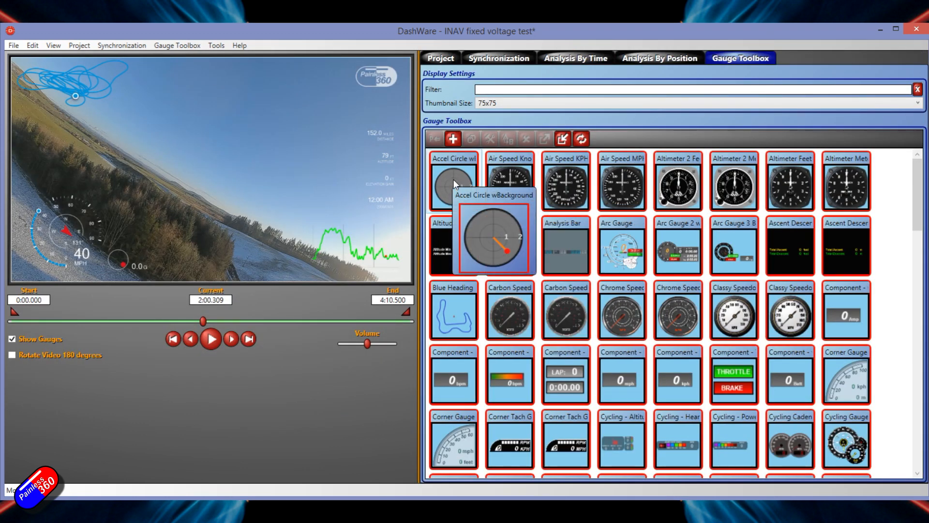
double_click(455, 179)
drag(621, 85, 422, 71)
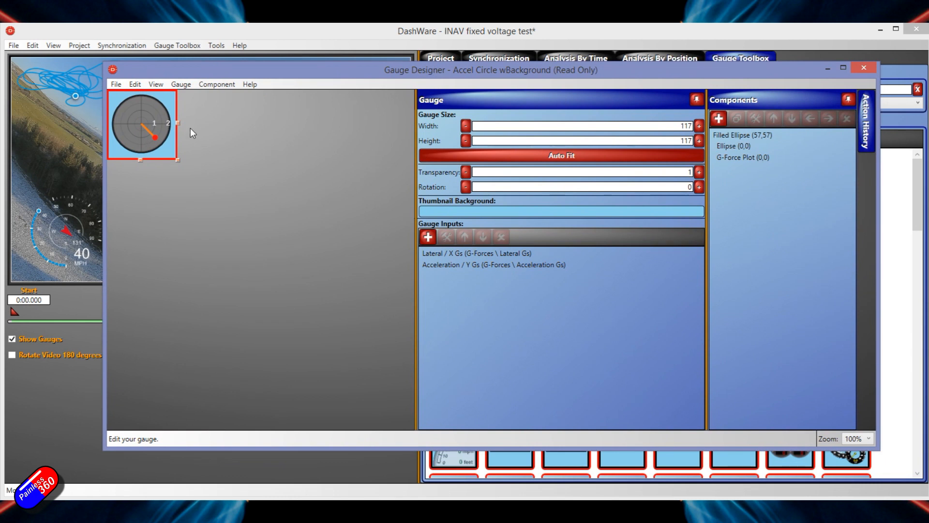
- Examine the gauge's Filled Ellipse, Ellipse and G-Force Plot components, including the Ellipse's properties
click(153, 124)
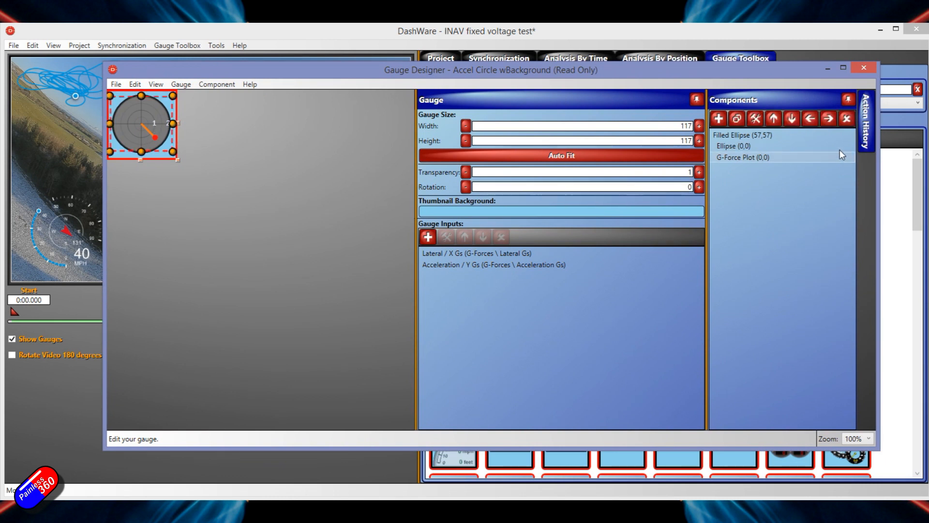
click(737, 134)
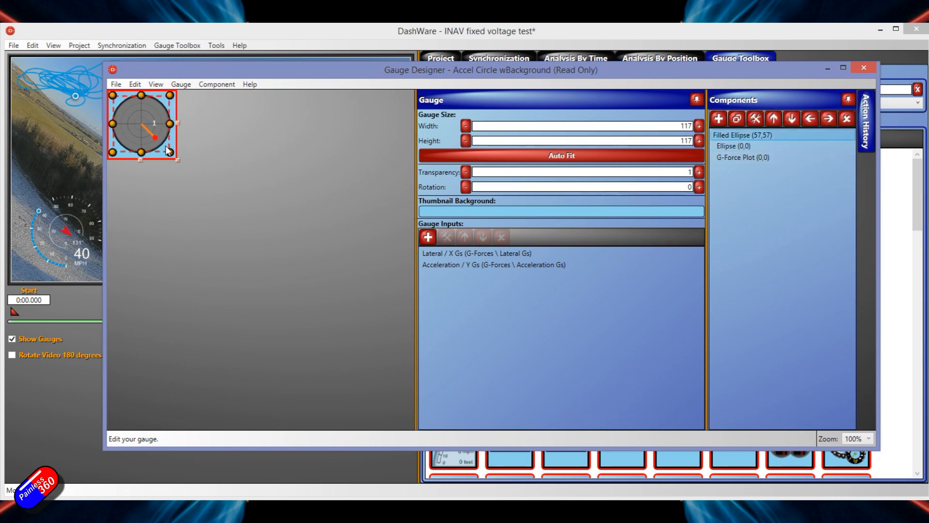
click(733, 146)
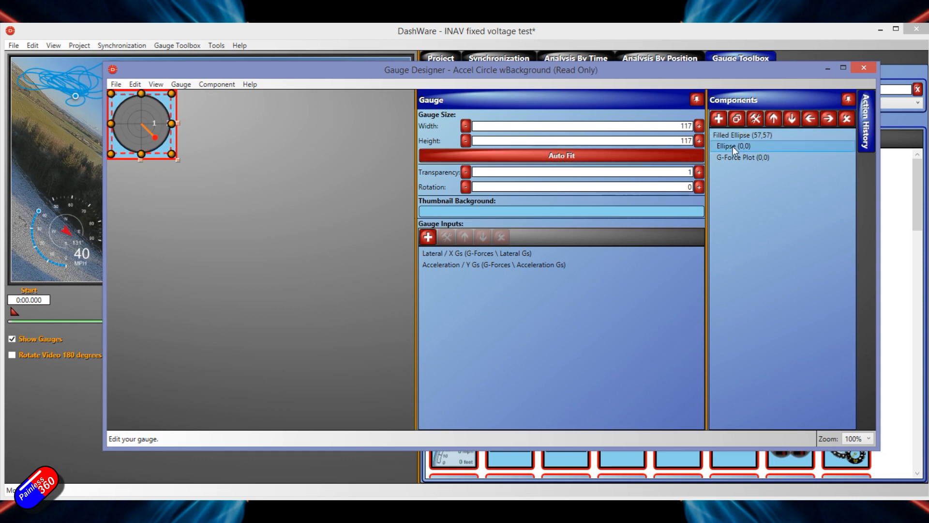
click(740, 159)
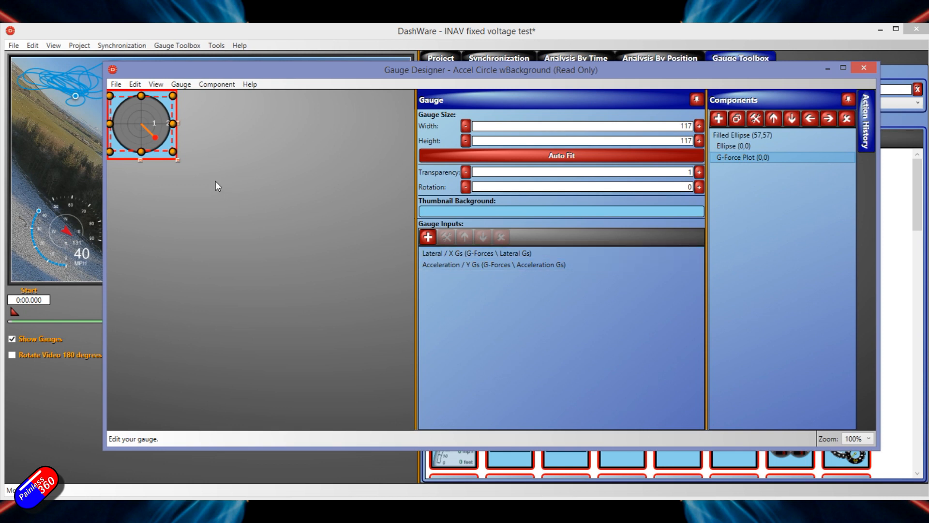
double_click(739, 145)
drag(799, 42, 550, 50)
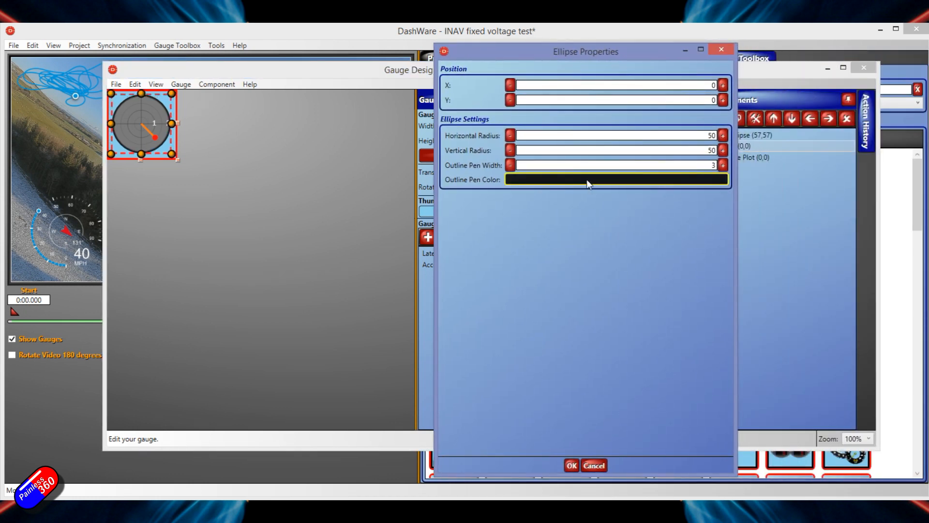
click(721, 49)
- Try a bright red fill color on the read-only gauge's Filled Ellipse, discard it and close the Gauge Designer
double_click(734, 134)
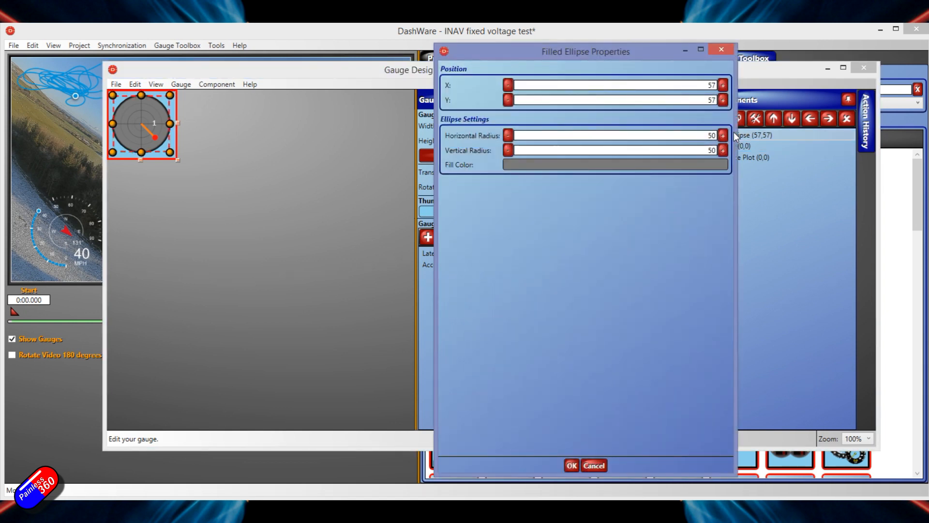
click(709, 163)
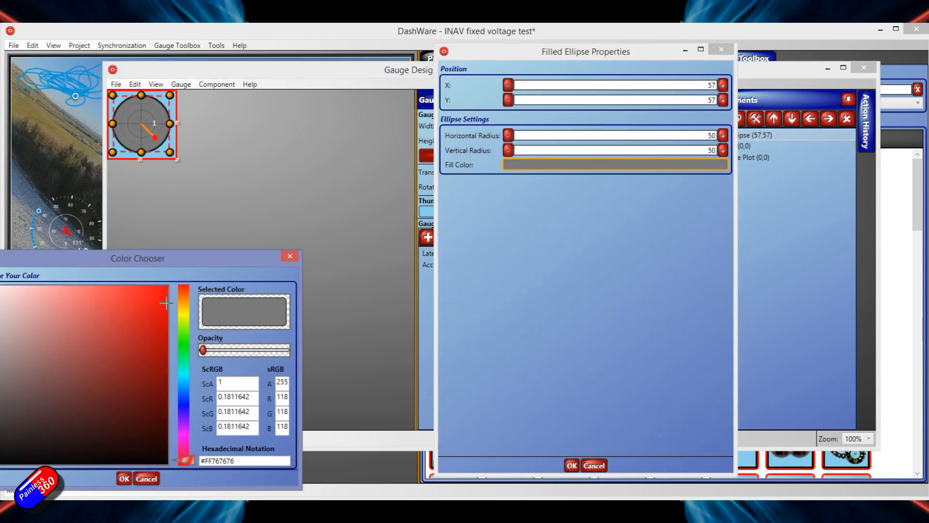
drag(165, 264, 272, 216)
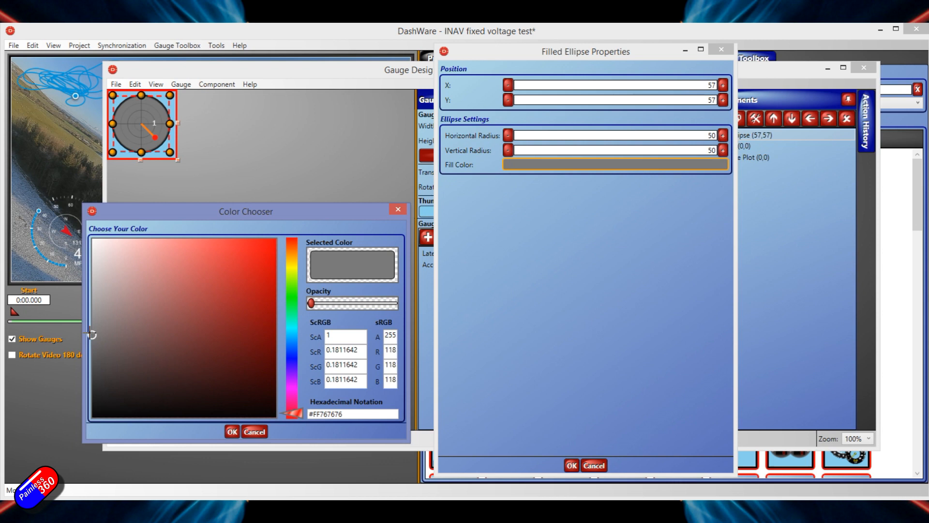
mouse_move(92, 334)
mouse_down()
mouse_move(241, 290)
mouse_move(266, 243)
mouse_up()
click(234, 432)
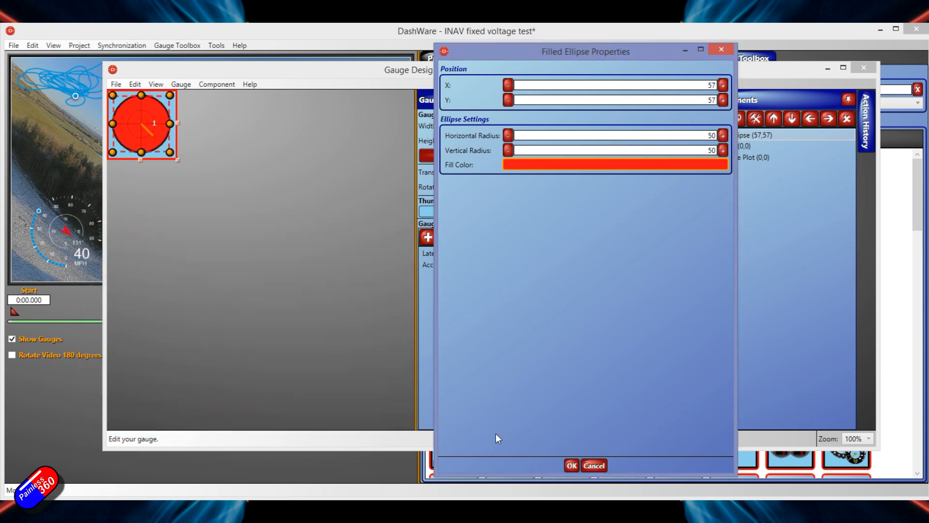
click(729, 49)
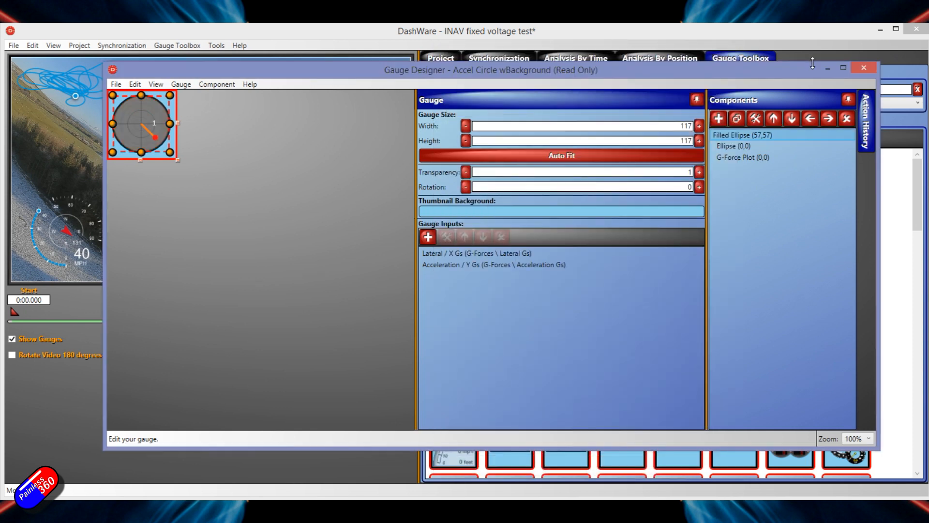
click(864, 70)
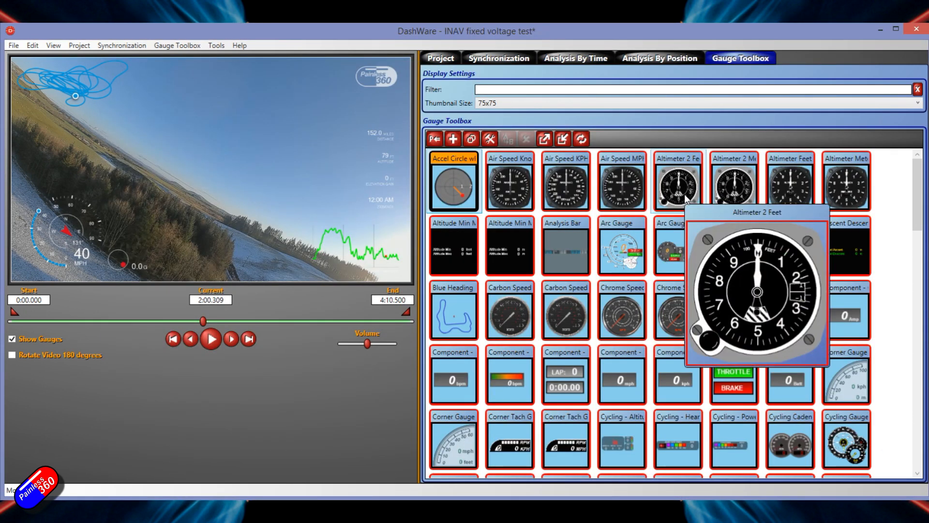
- Clone the Accel Circle wBackground gauge under the name "Accel Circle wBackground -- P360"
click(474, 139)
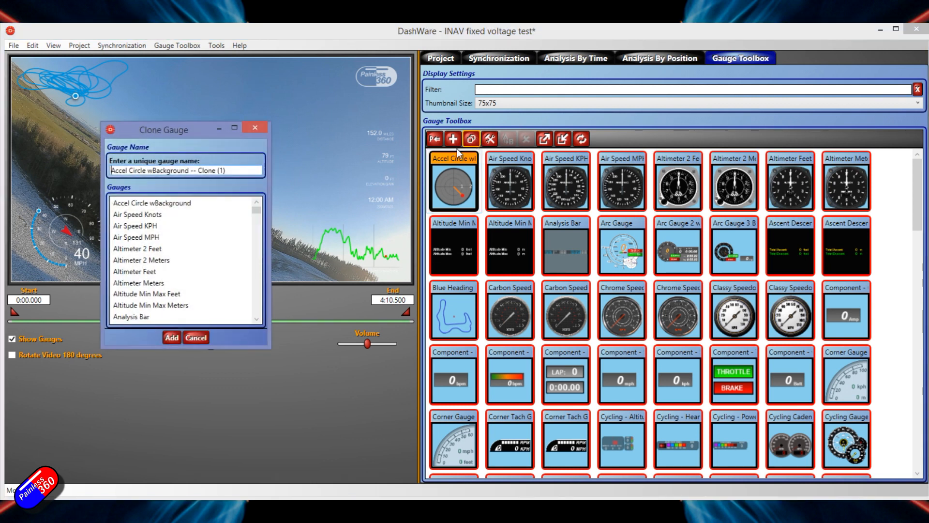
drag(201, 170, 274, 158)
key(BackSpace)
text(INAV)
key(Return)
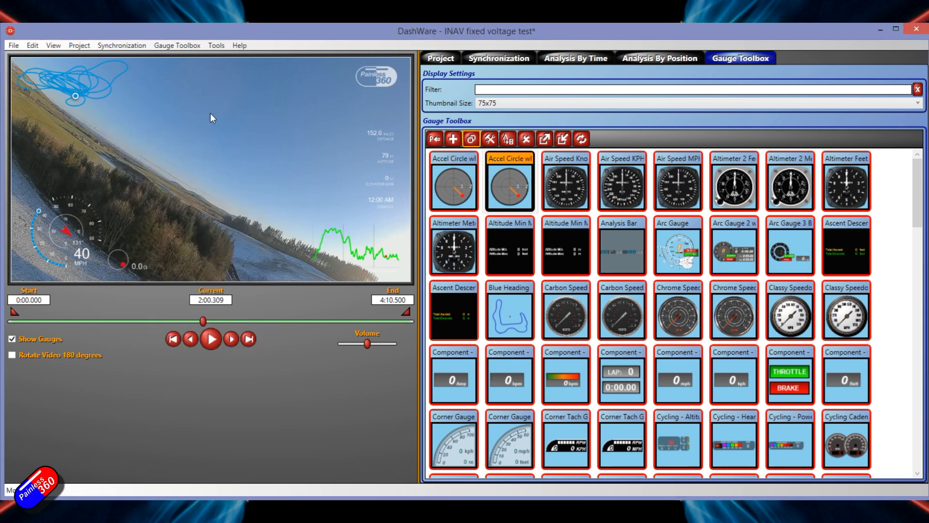
- Change the Filled Ellipse of "Accel Circle wBackground -- P360" to orange #FFC36211, saving the gauge and closing the Gauge Designer
double_click(511, 174)
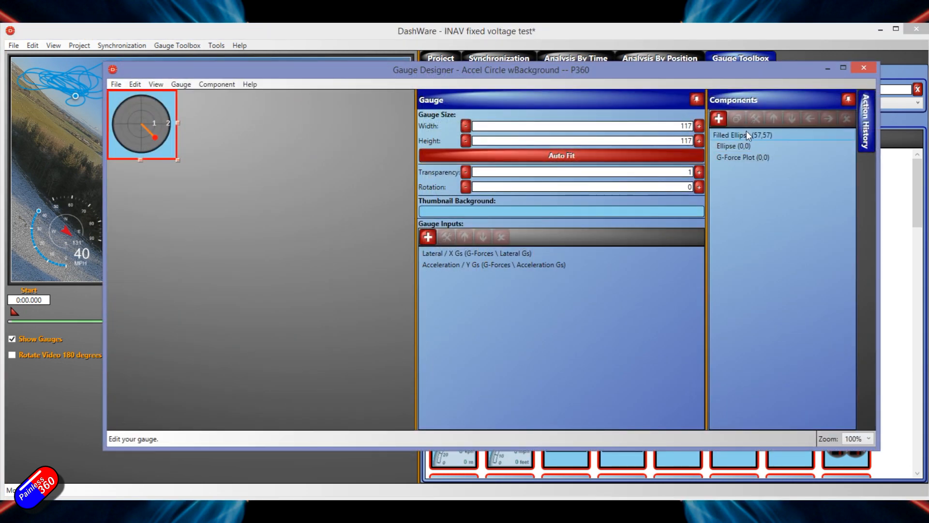
double_click(746, 135)
click(516, 165)
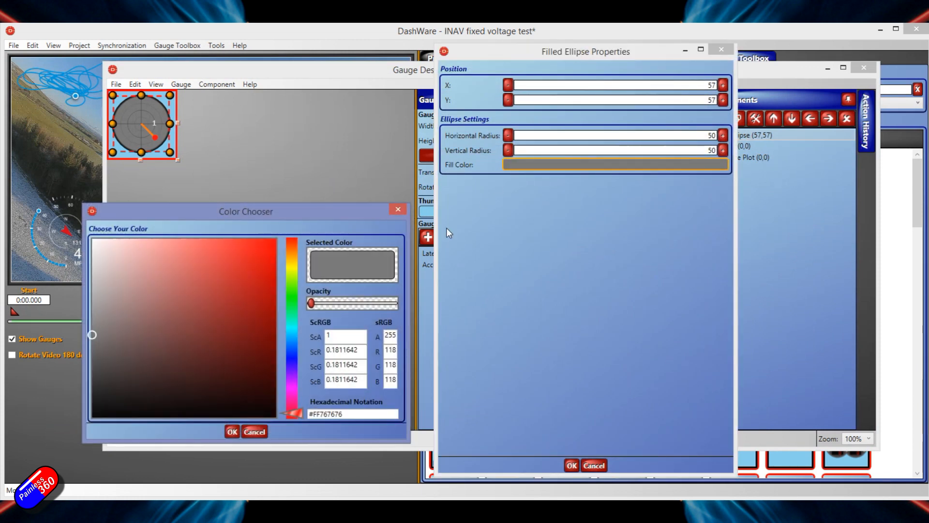
mouse_move(299, 412)
mouse_down()
mouse_move(308, 262)
mouse_move(298, 264)
mouse_up()
drag(92, 334, 260, 280)
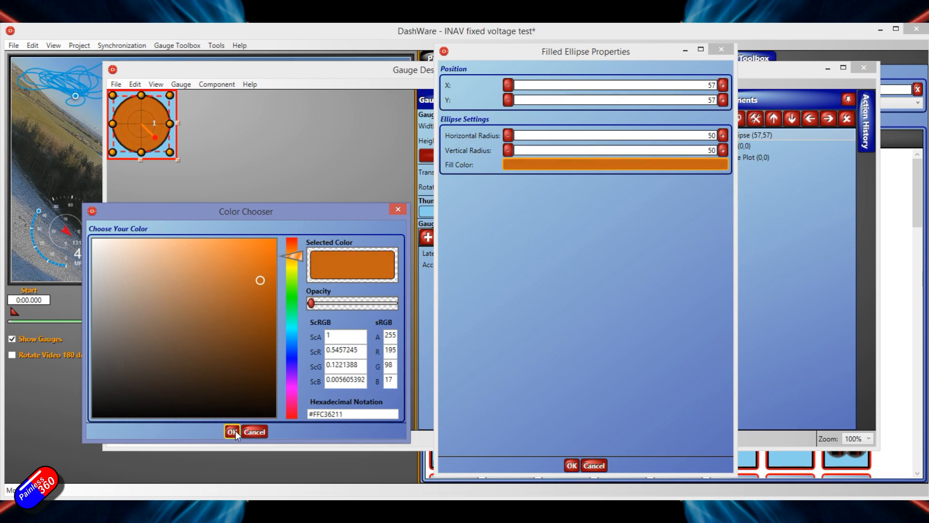
click(234, 431)
click(569, 465)
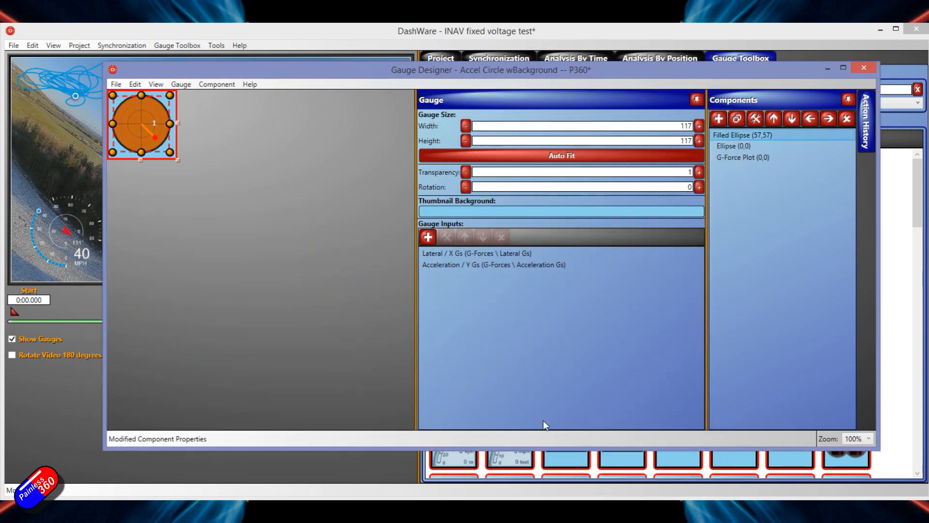
click(866, 68)
click(590, 347)
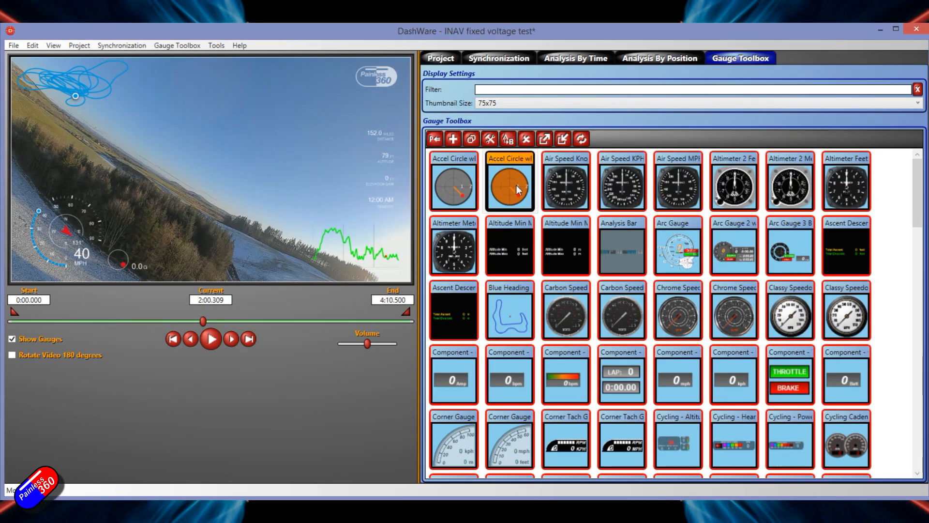
- Open the Air Speed Knots gauge in the Gauge Designer and select its background Image component
mouse_move(546, 206)
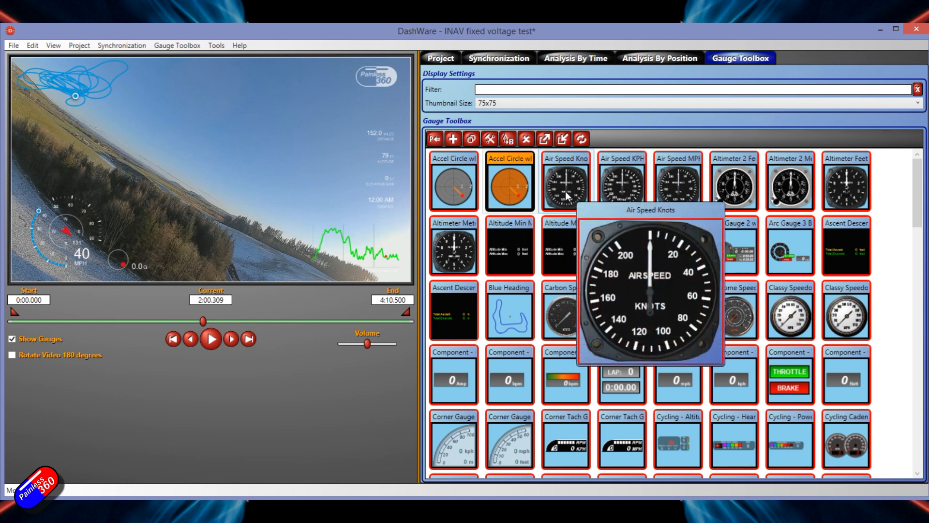
double_click(568, 195)
click(725, 132)
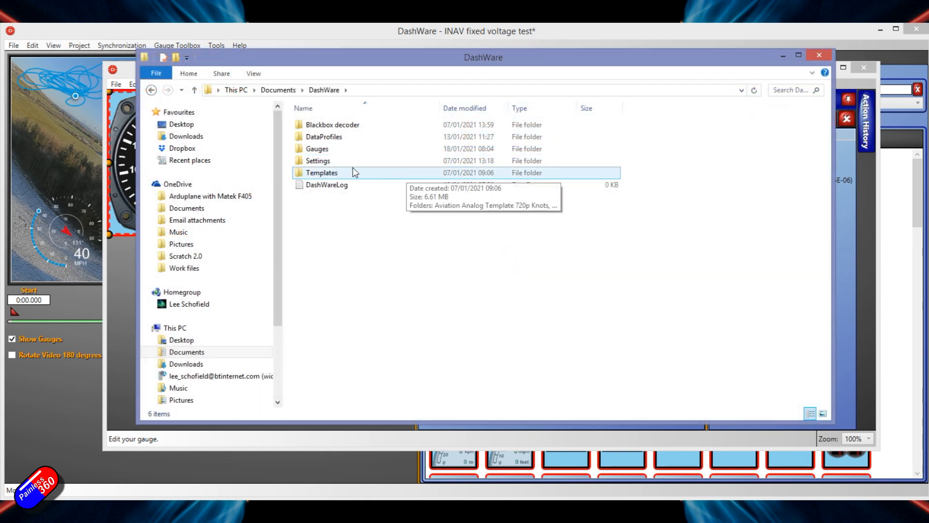
- Examine the image files of the Air Speed Knots gauge in the Documents\DashWare\Gauges folder in File Explorer
double_click(322, 151)
drag(316, 53, 337, 77)
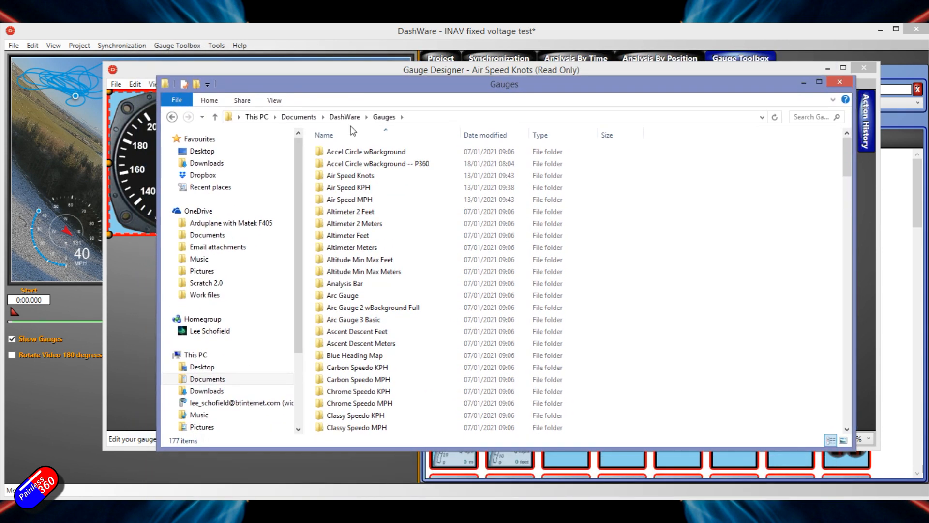
click(361, 259)
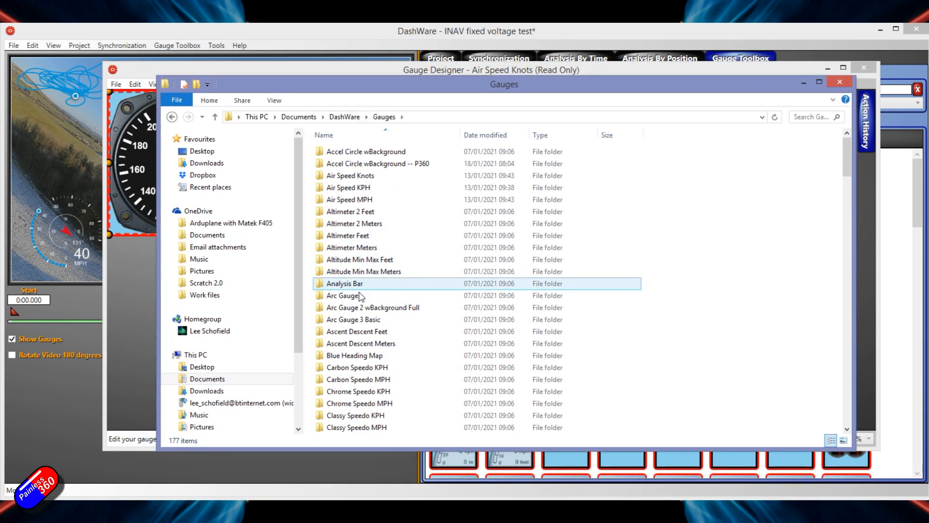
click(357, 177)
double_click(358, 178)
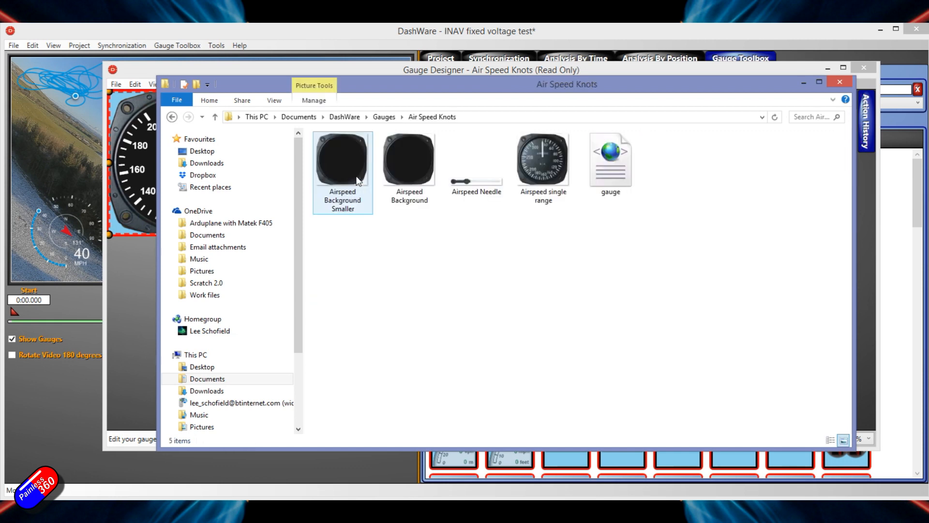
drag(452, 84, 410, 127)
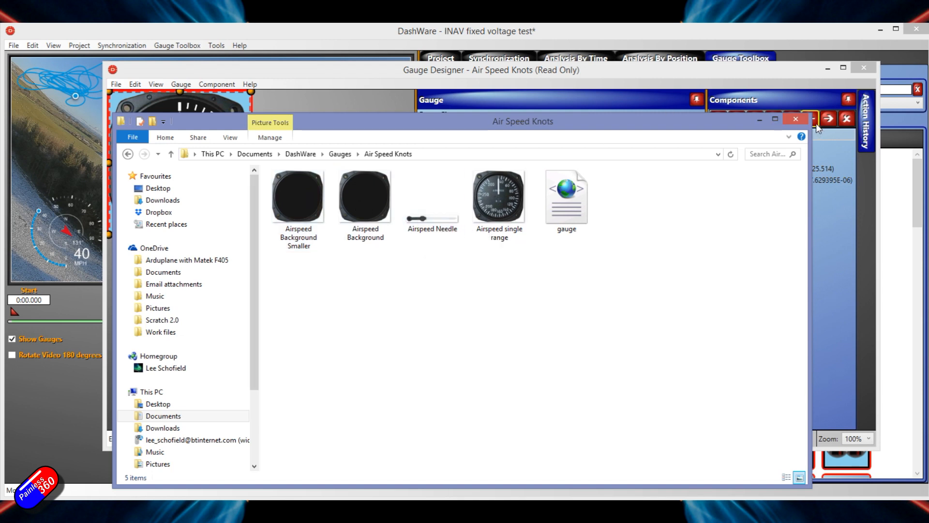
click(799, 120)
click(795, 121)
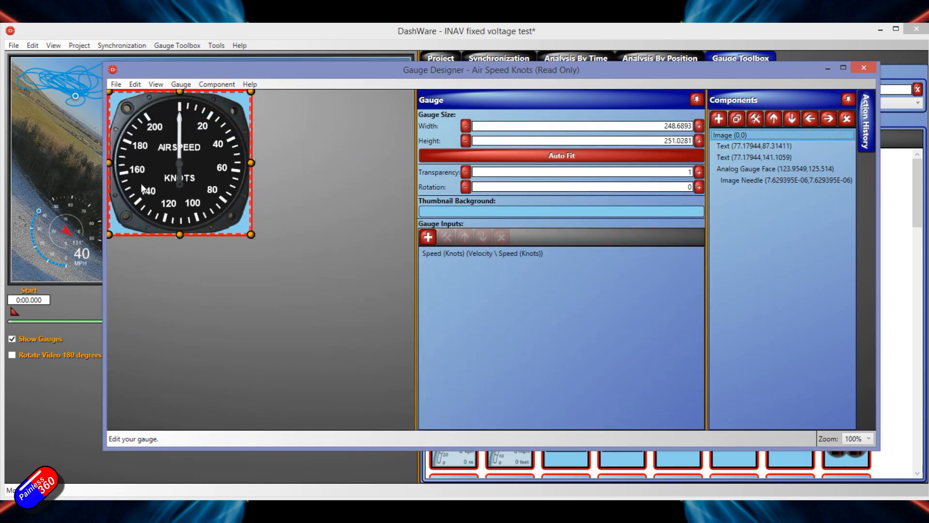
- Inspect the properties of the Air Speed Knots gauge's Image Needle and close the Gauge Designer without changes
click(763, 180)
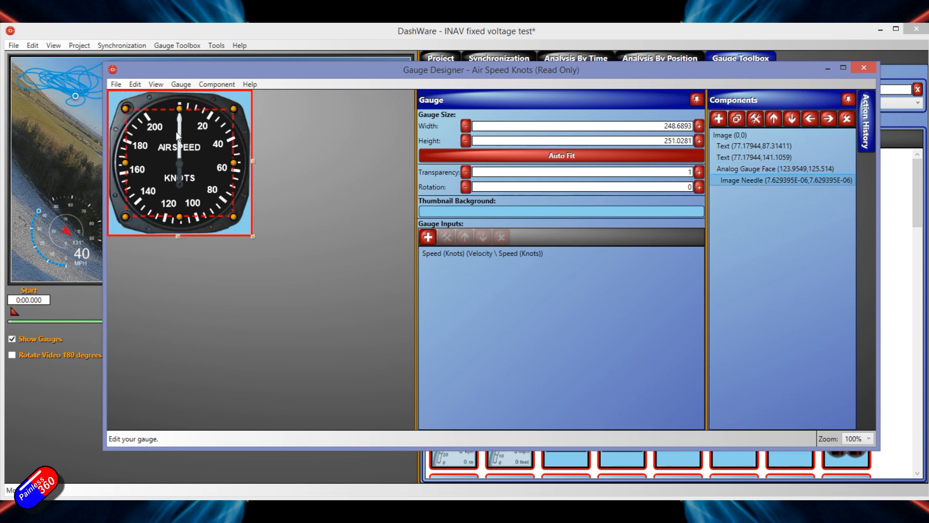
double_click(778, 180)
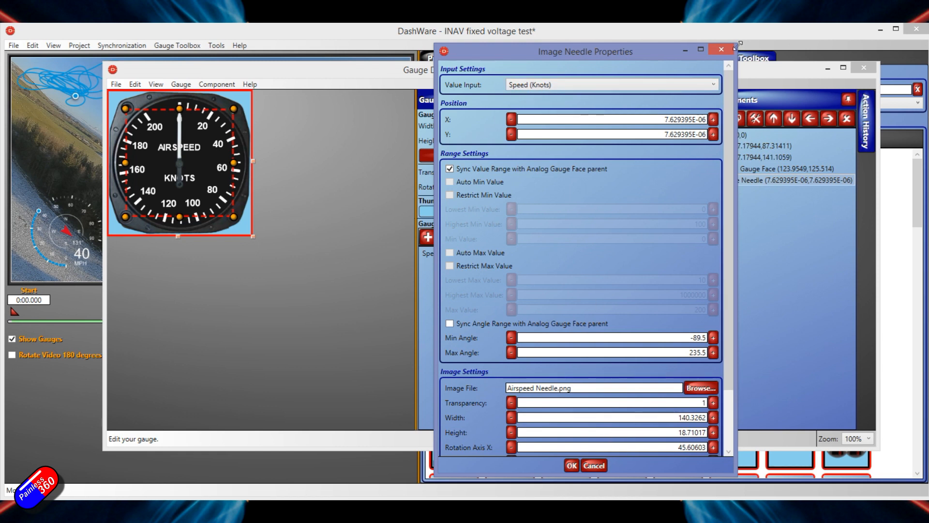
click(721, 49)
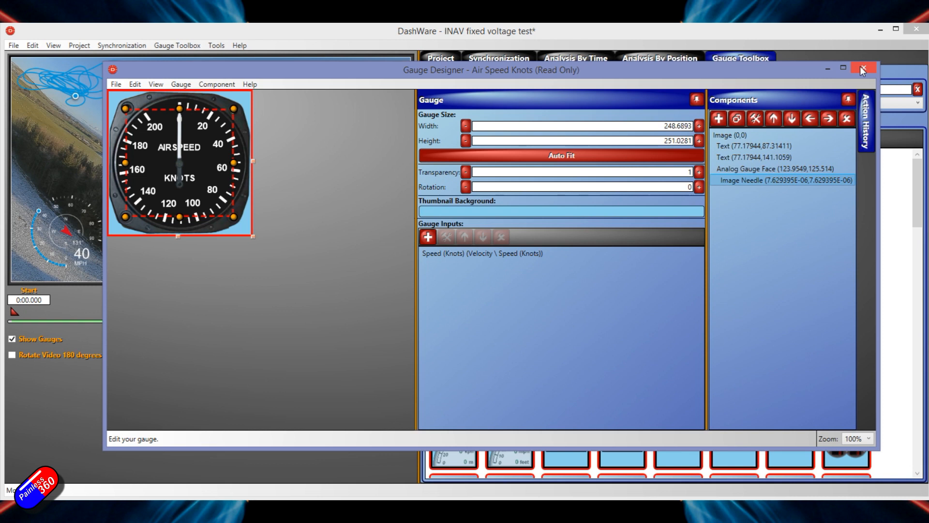
click(863, 70)
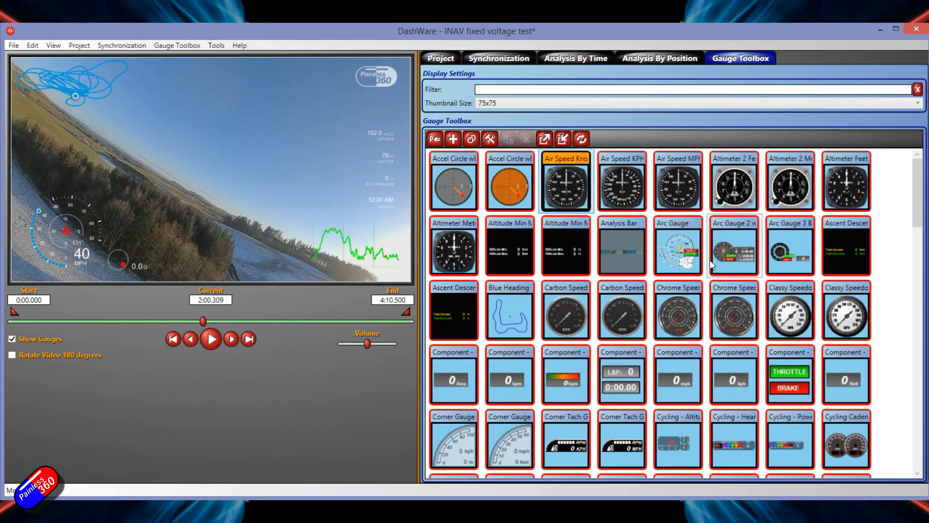
- Place the enlarged GoPro Speed Chart over the middle of the video at about (594, 211) and check its input mapping
drag(581, 311, 458, 299)
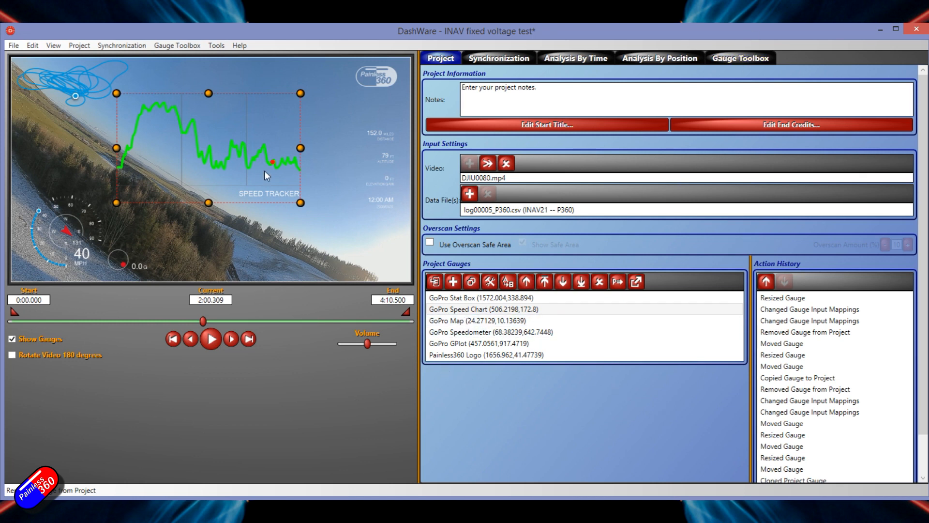
drag(232, 161, 251, 170)
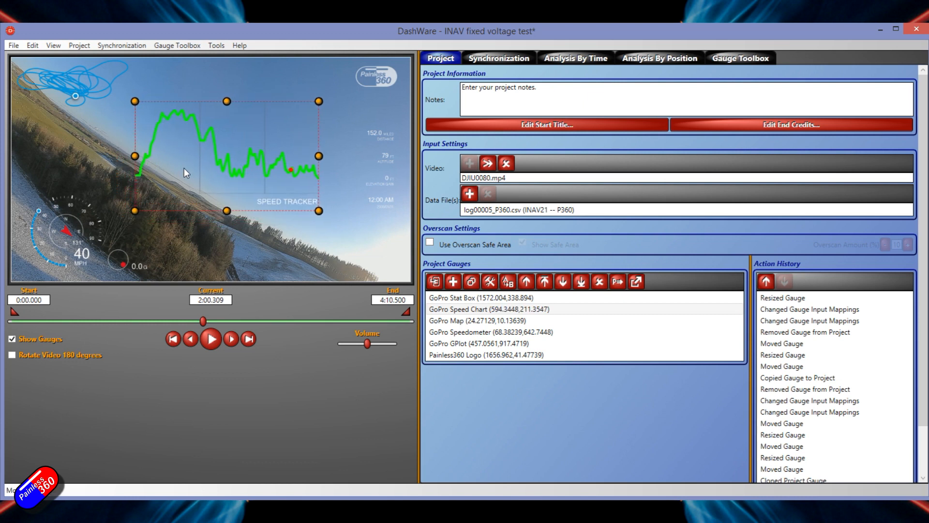
double_click(493, 309)
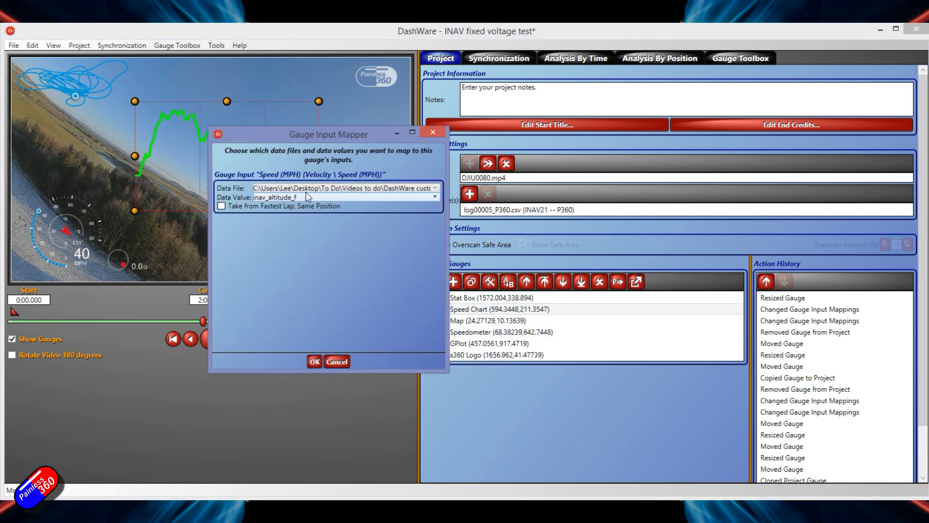
click(433, 133)
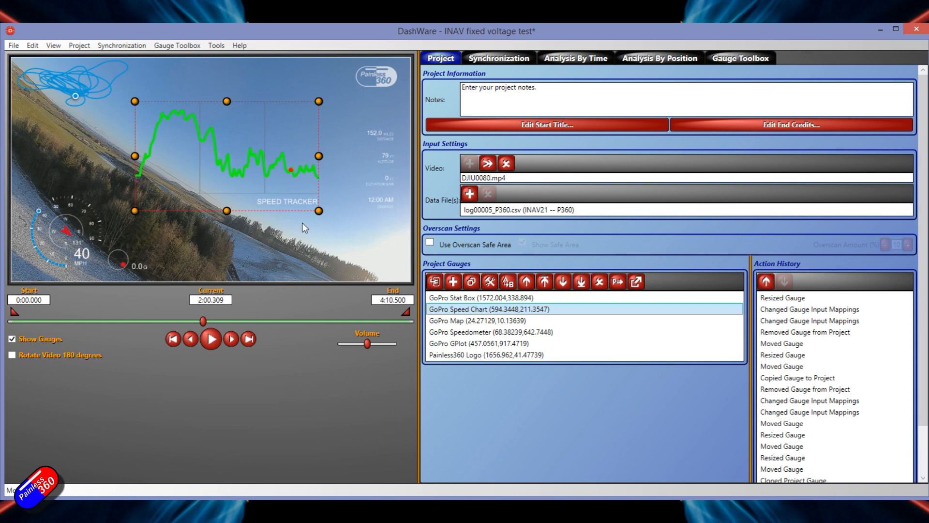
- Clone the GoPro Speed Chart in the project under the name "GoPro Alt Chart"
click(471, 281)
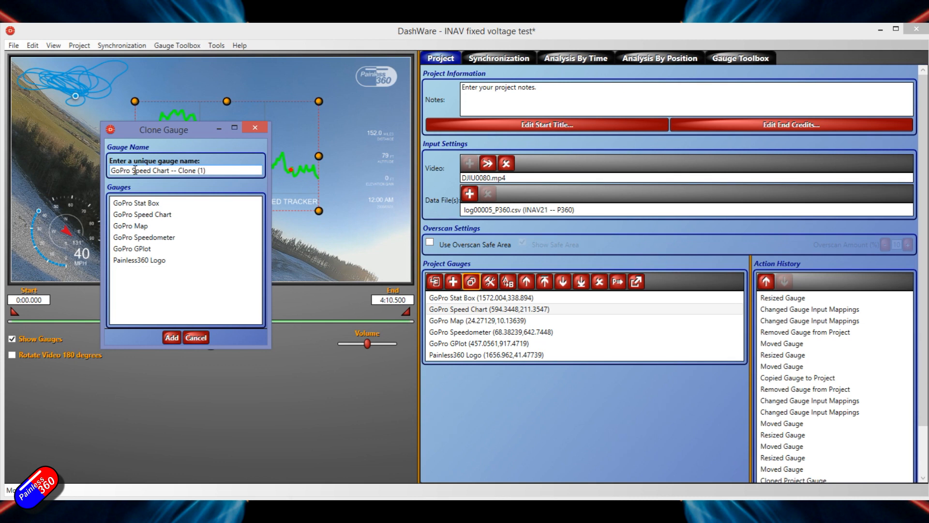
drag(133, 171, 153, 171)
text(Alt)
drag(163, 170, 266, 175)
key(BackSpace)
key(Return)
- Tell the two overlapping charts apart and delete the original GoPro Speed Chart from the project
key(ctrl+z)
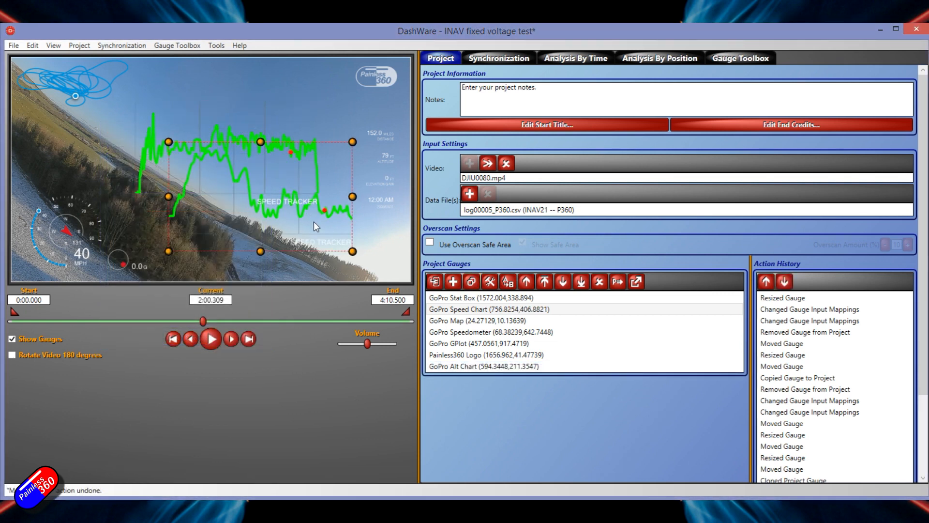
key(ctrl+y)
click(255, 143)
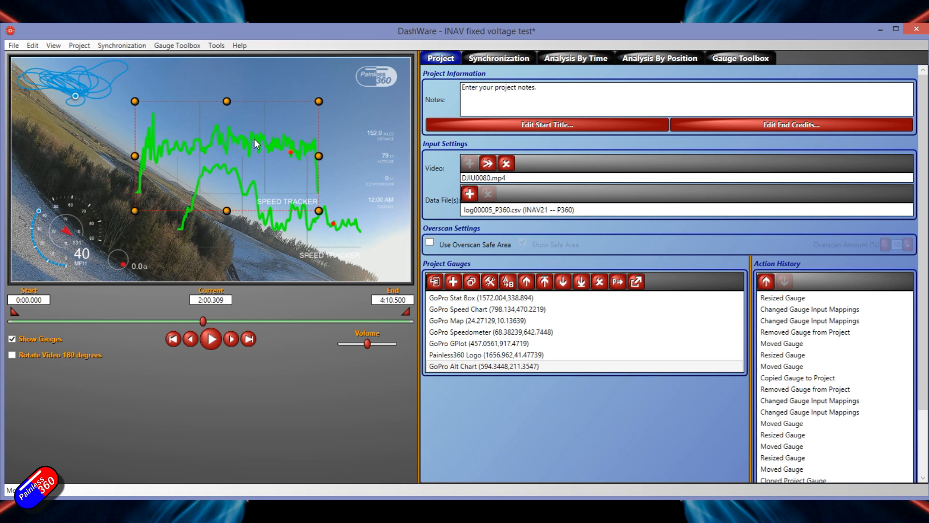
click(345, 236)
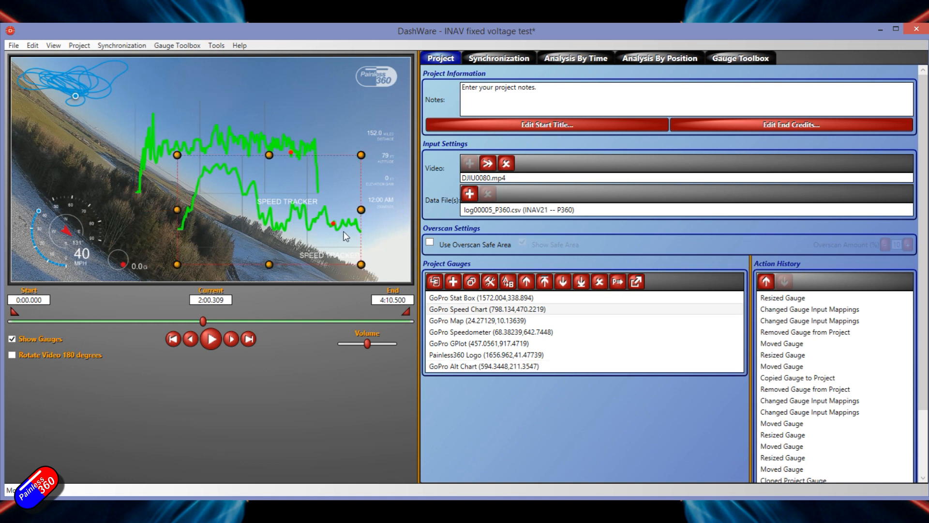
key(Delete)
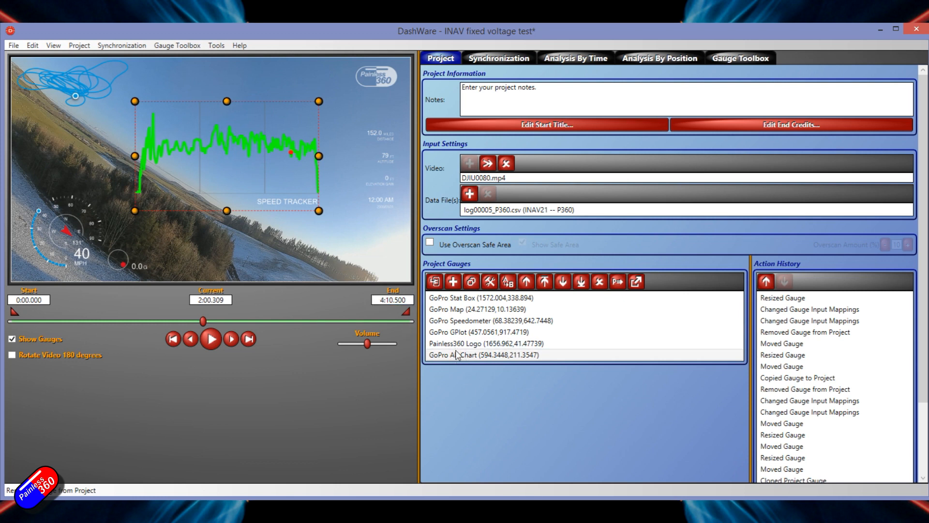
- Open the GoPro Alt Chart in the Gauge Designer and go through its Chart, Filled Rectangle and Text components
click(490, 283)
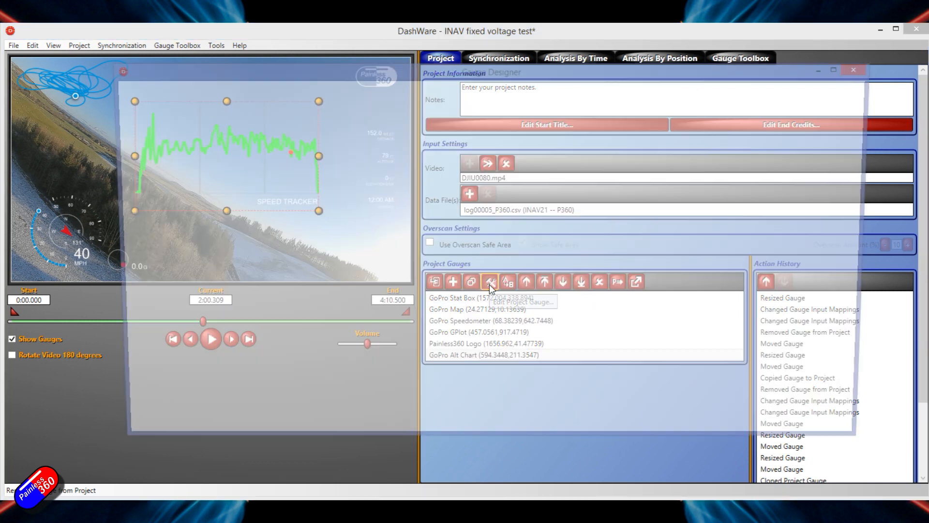
click(156, 84)
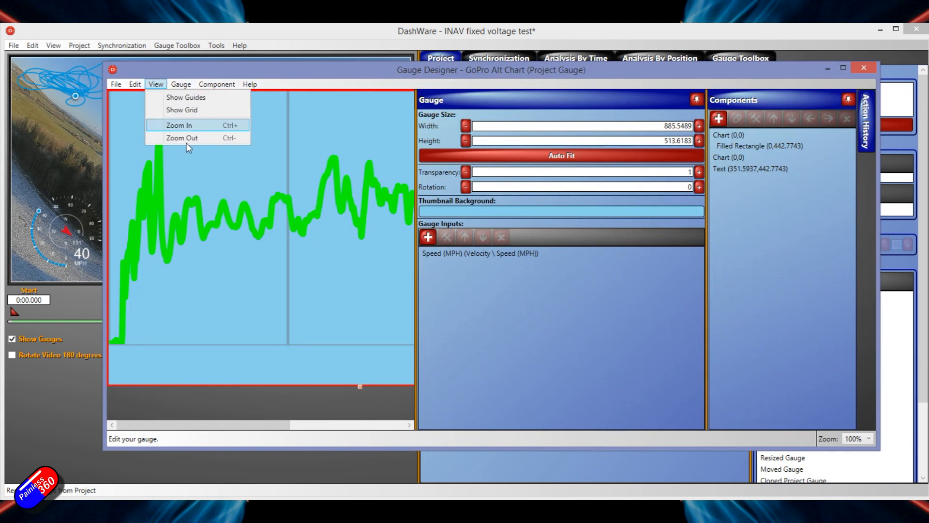
click(184, 138)
click(156, 84)
click(178, 139)
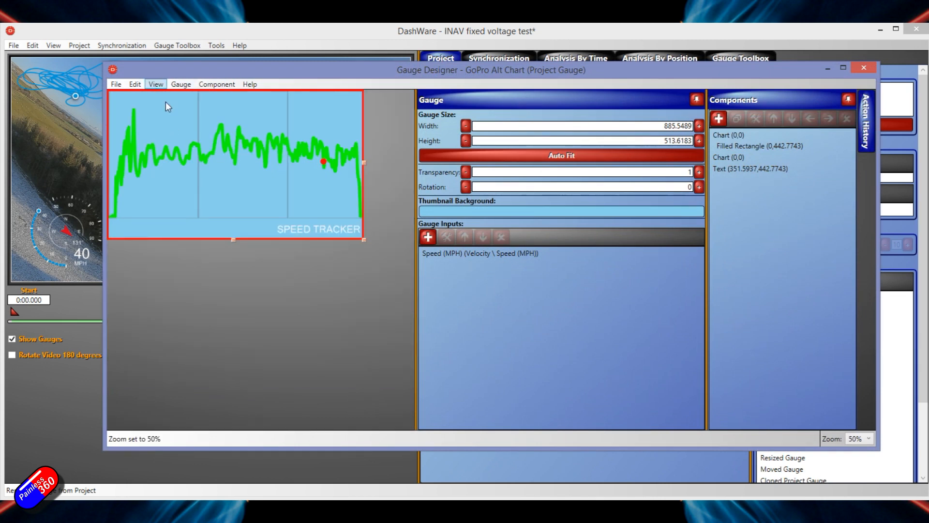
click(725, 135)
click(730, 147)
click(730, 160)
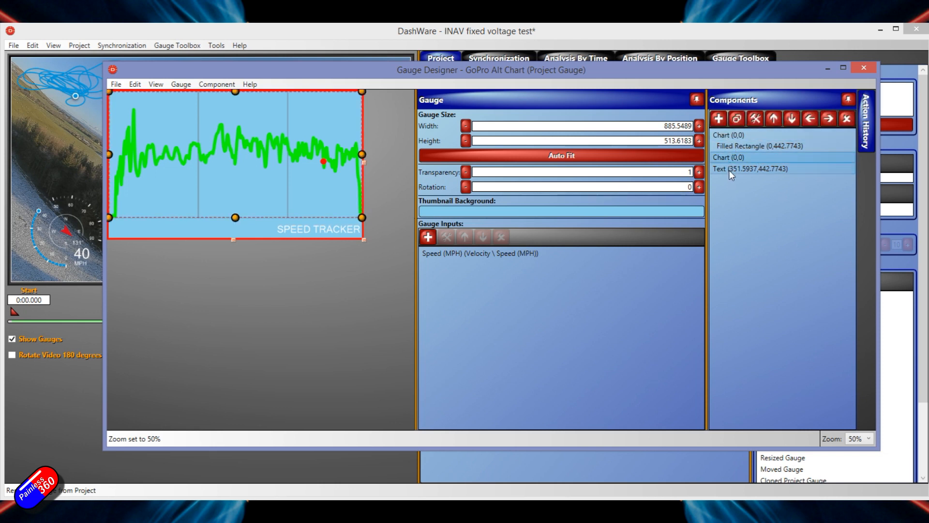
click(729, 168)
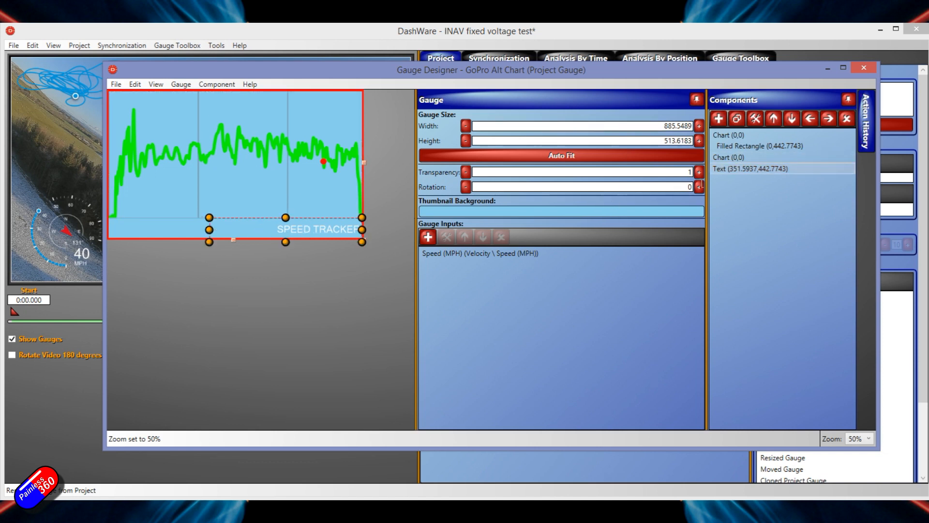
- Change the chart's label text to "ALT TRACKER", save the gauge and close the Gauge Designer
double_click(759, 169)
drag(538, 135, 516, 135)
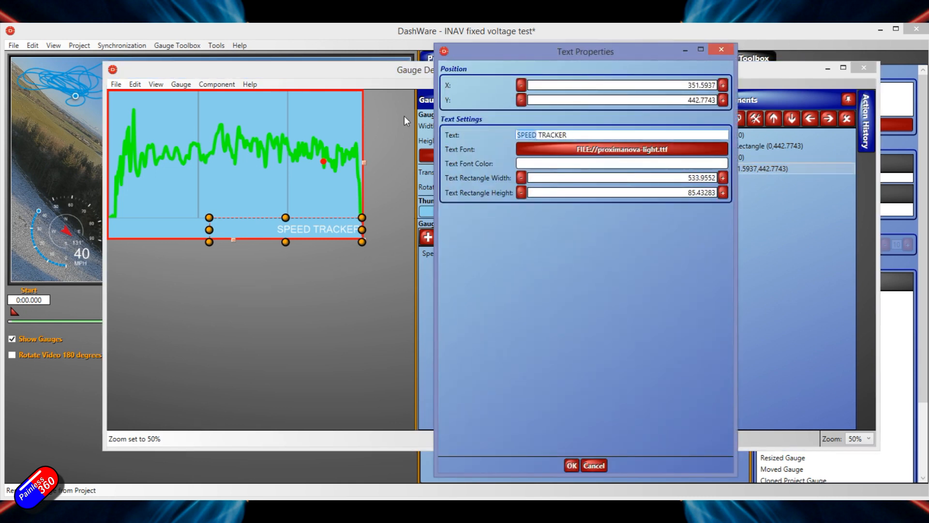
text(Alt)
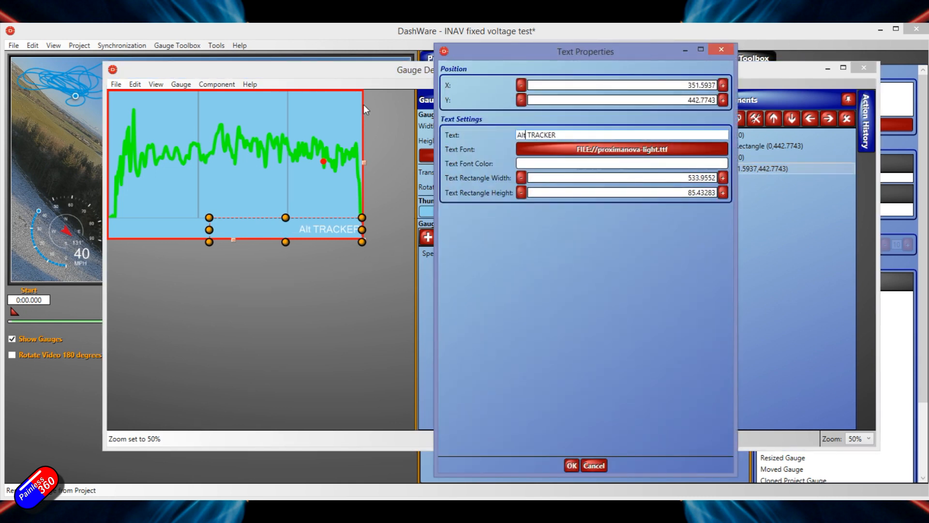
key(BackSpace)
text(T)
key(BackSpace)
key(BackSpace)
text(l;T)
key(BackSpace)
key(BackSpace)
key(BackSpace)
text(LT)
click(571, 465)
click(870, 67)
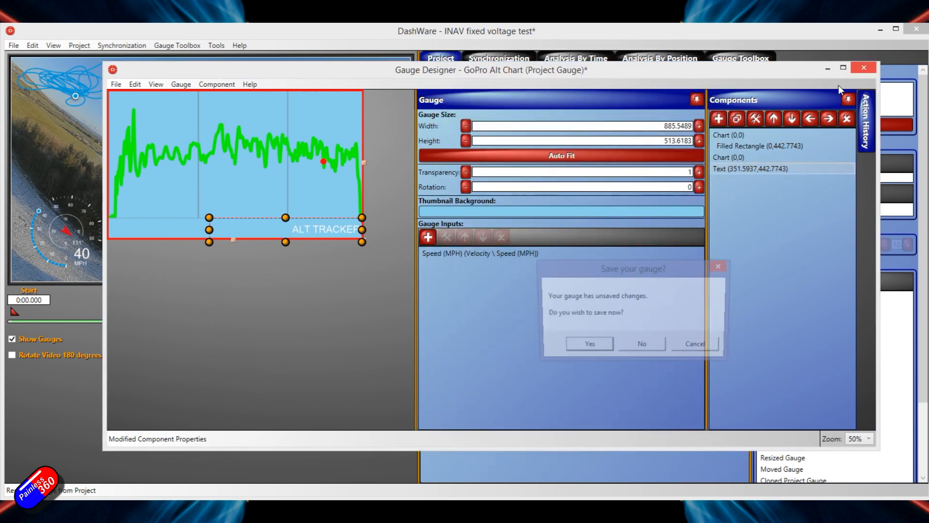
click(606, 345)
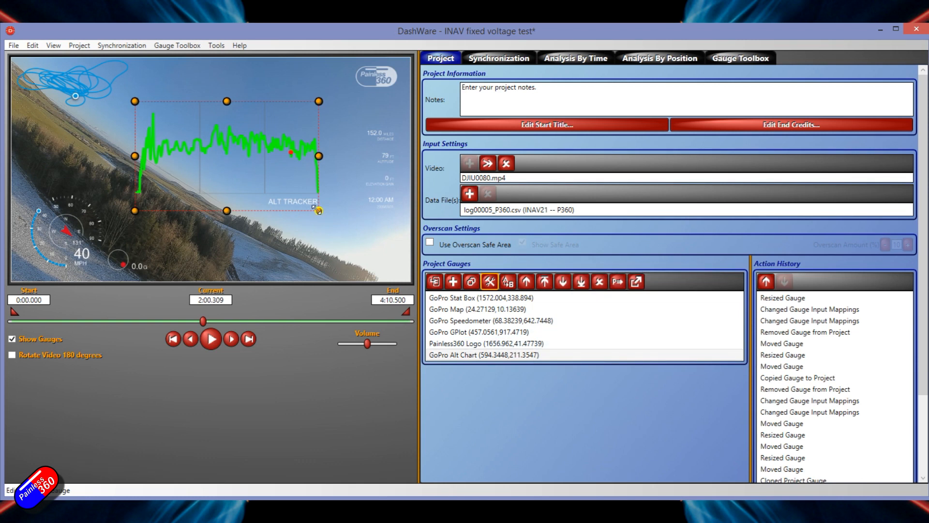
- Shrink the GoPro Alt Chart and move it to the video's lower right corner at about (1511, 839)
drag(318, 210, 205, 158)
drag(176, 127, 366, 256)
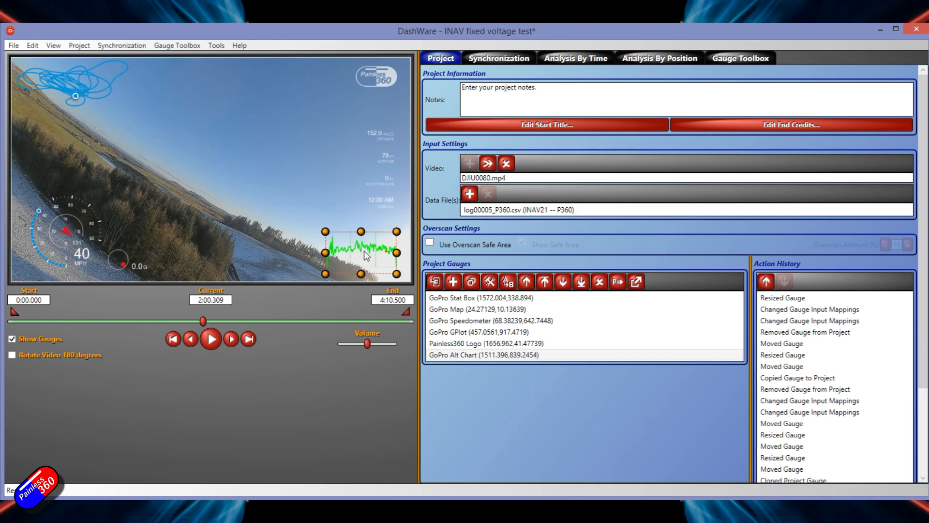
- Inspect which log data values are mapped to the GoPro Stat Box's inputs and close the input mapper without changes
click(239, 175)
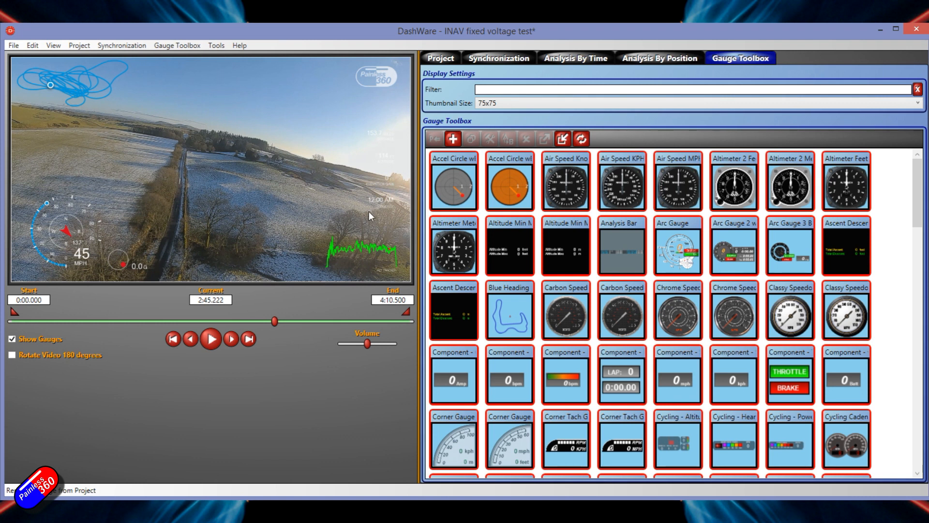
click(441, 58)
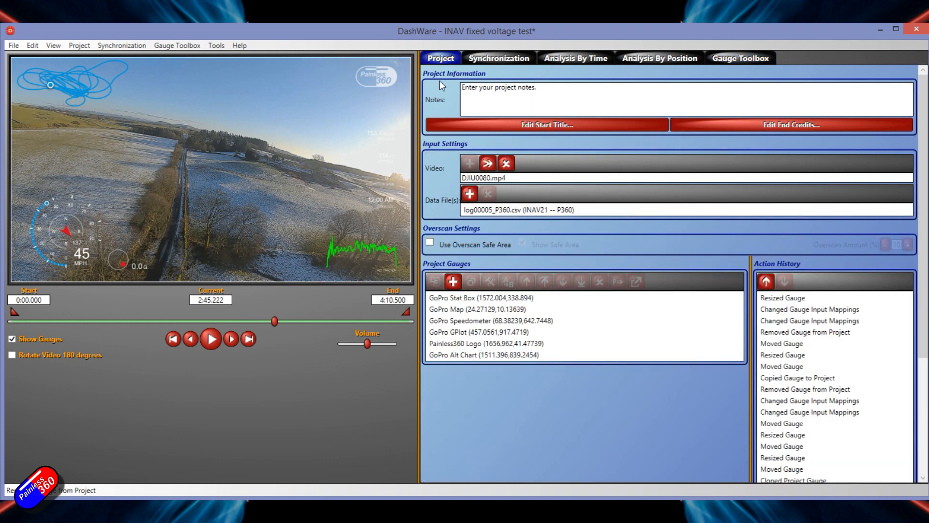
click(38, 245)
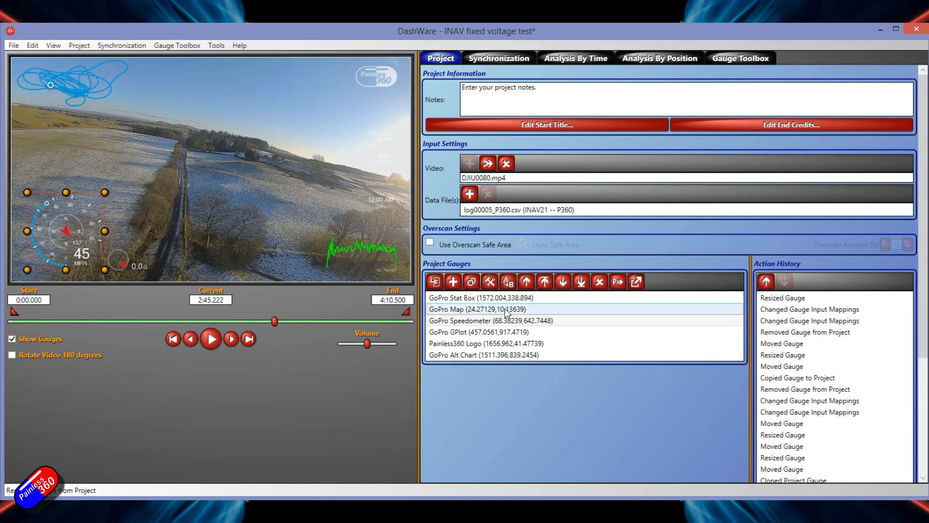
double_click(483, 299)
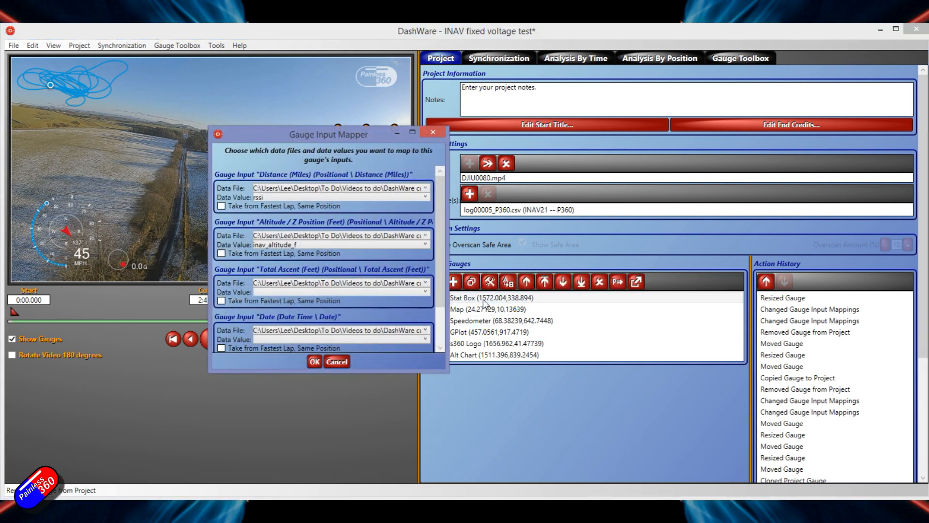
click(337, 362)
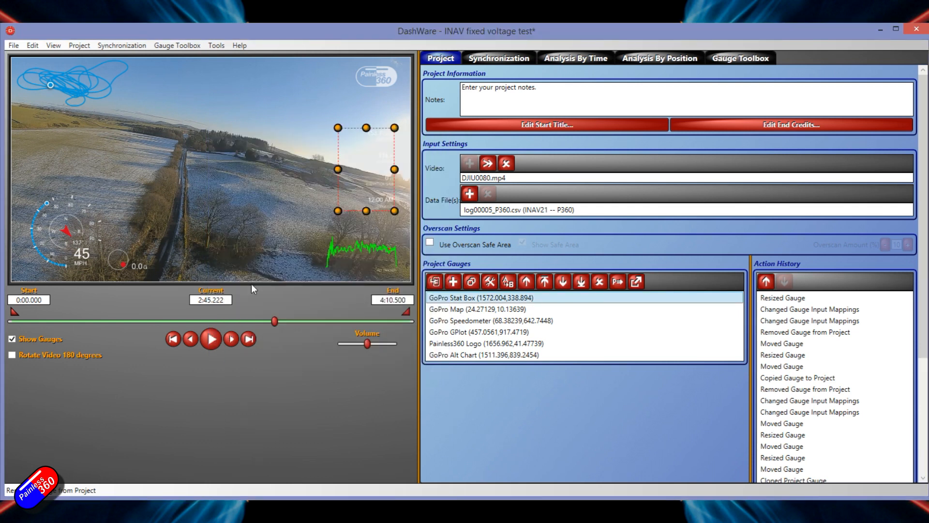
double_click(451, 298)
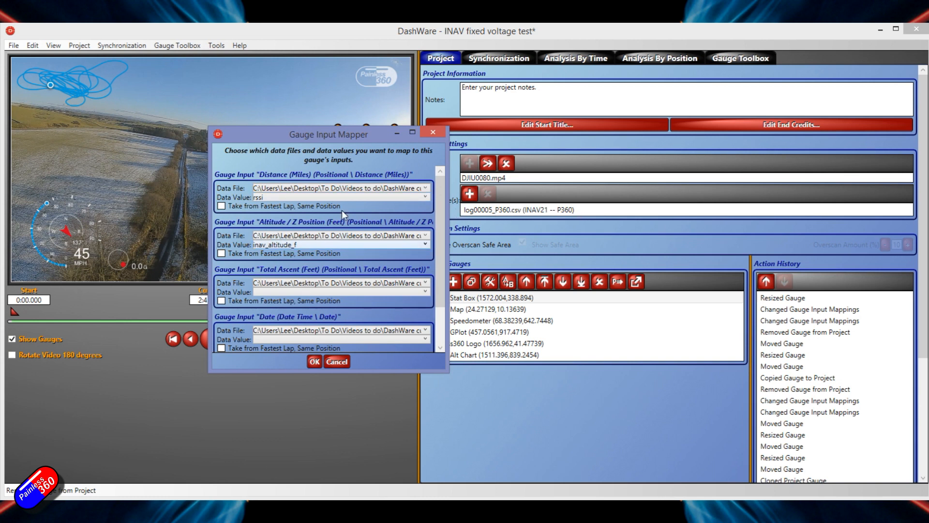
click(337, 362)
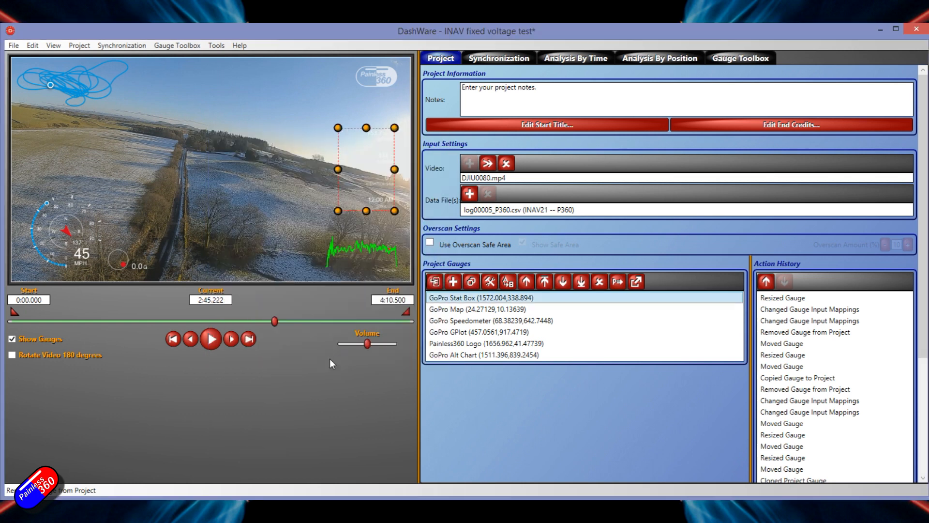
- Open the GoPro Speedometer in the Gauge Designer and go through its components to locate the speed unit label
click(69, 253)
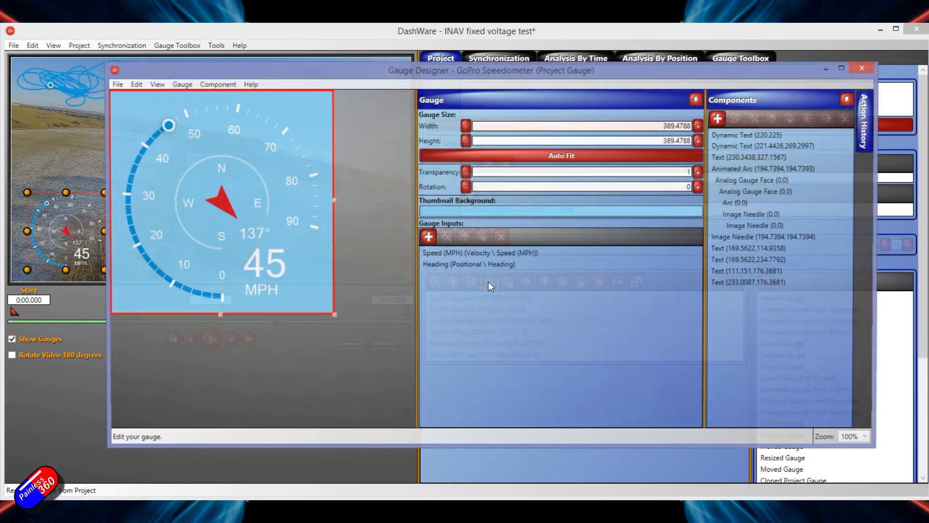
click(490, 283)
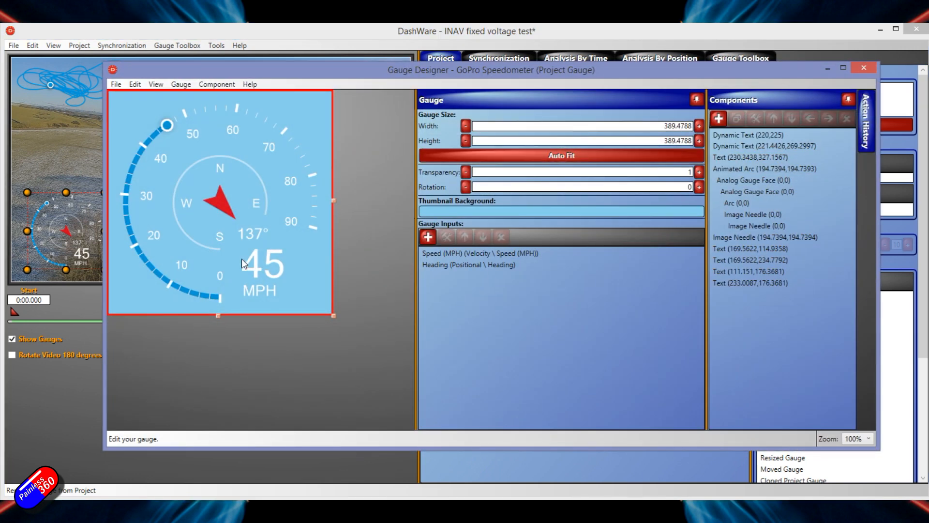
click(250, 297)
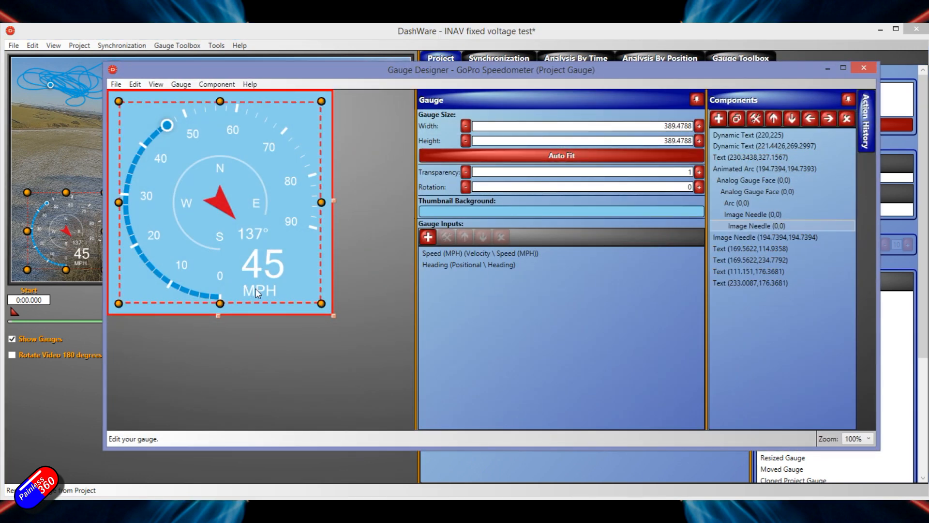
click(760, 237)
click(759, 193)
click(759, 170)
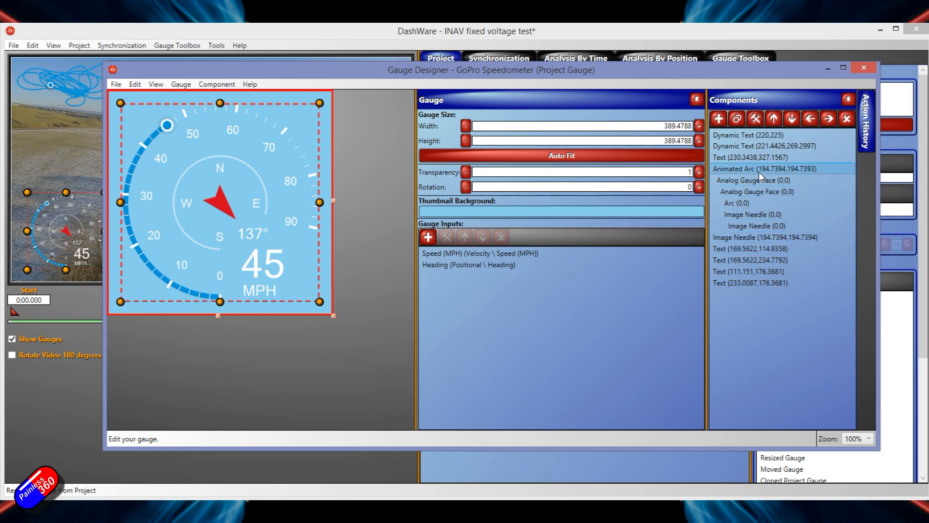
click(765, 157)
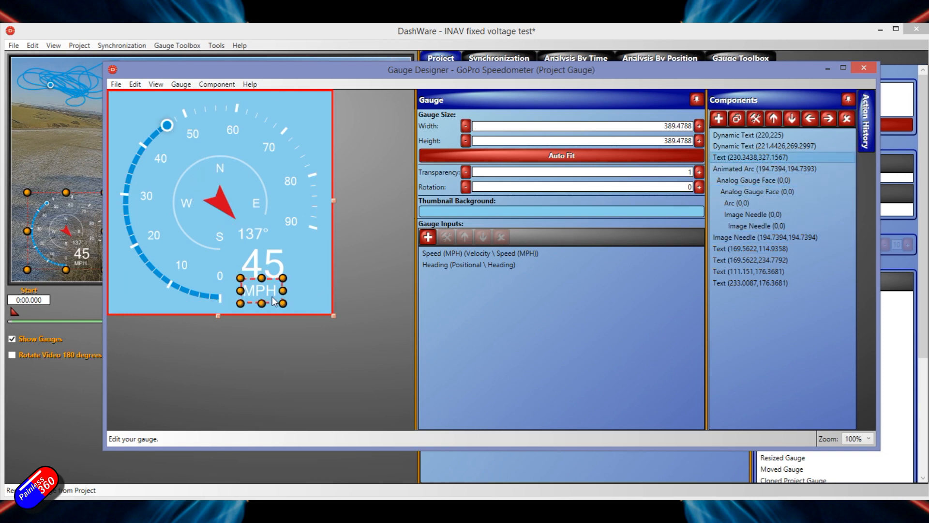
- Try changing the speedometer's unit label text to "KPH" in its text properties, and discard the edit
double_click(753, 157)
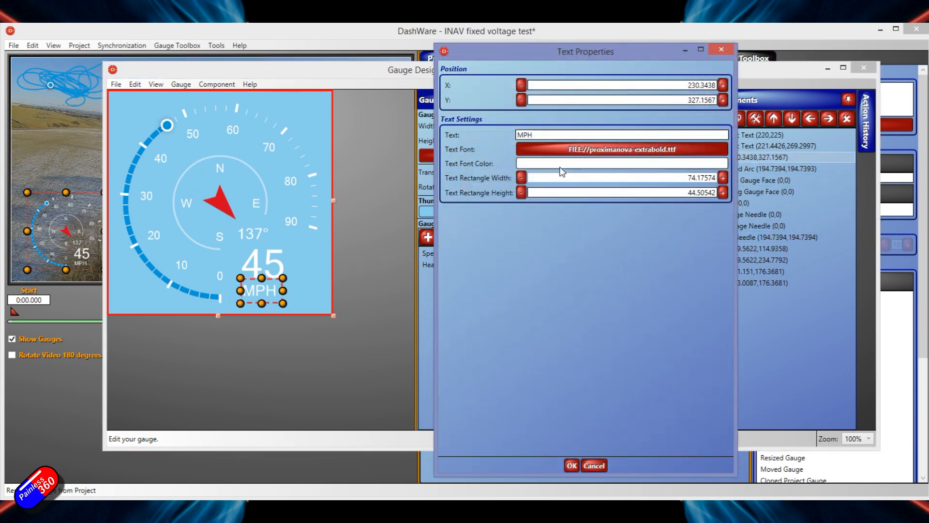
click(522, 135)
key(BackSpace)
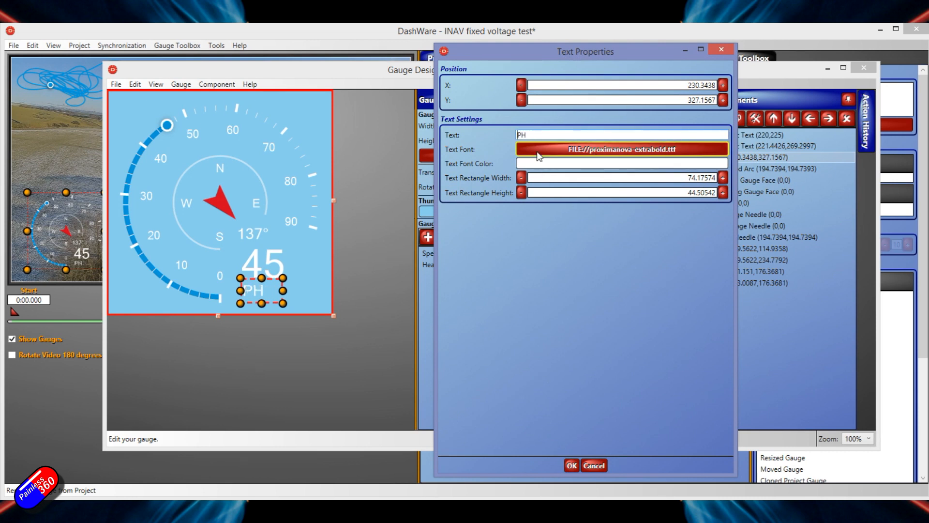
text(K)
click(589, 465)
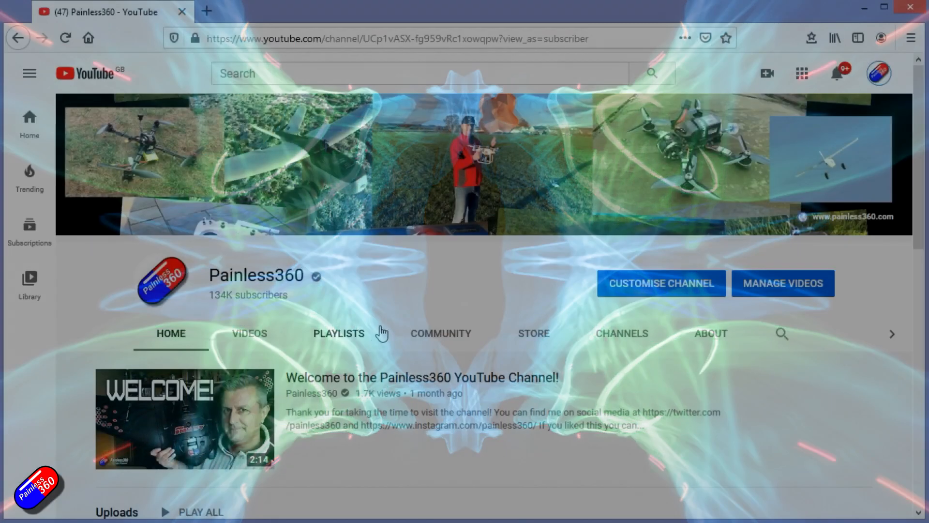
- Switch to YouTube, view the Painless360 channel's playlists and browse the videos in the "INAV for Beginners (2020)" playlist
click(355, 333)
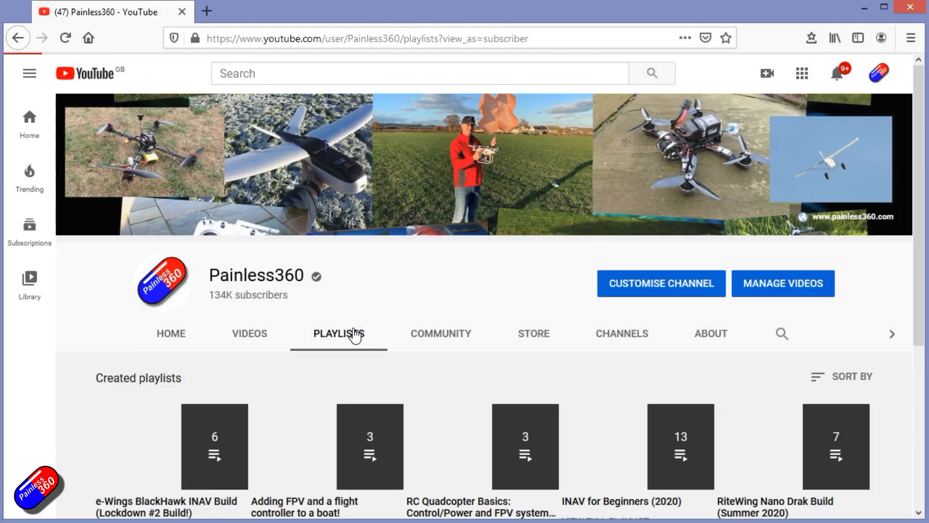
drag(920, 178, 914, 266)
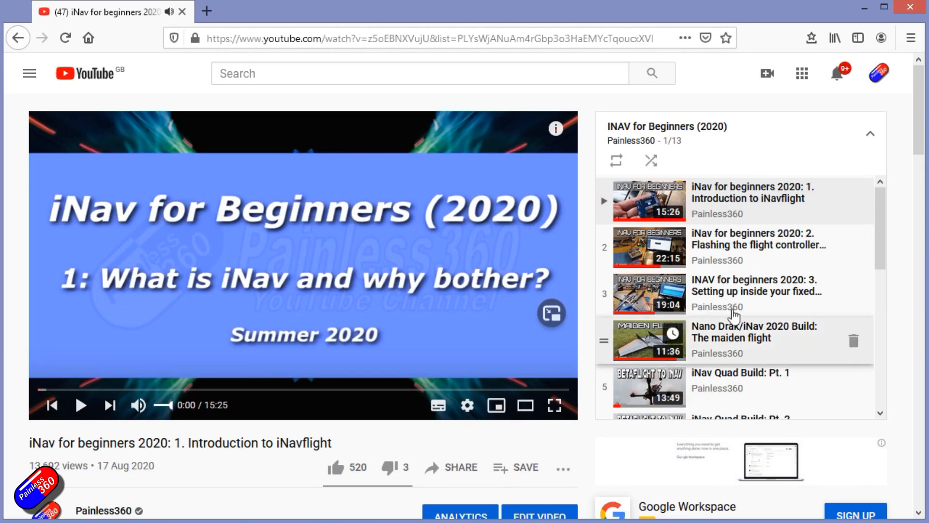
drag(881, 207, 879, 319)
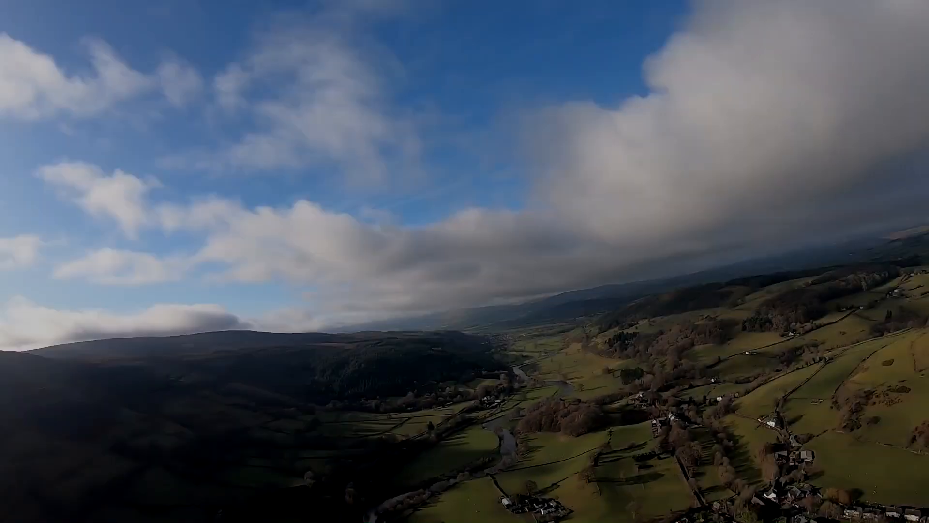